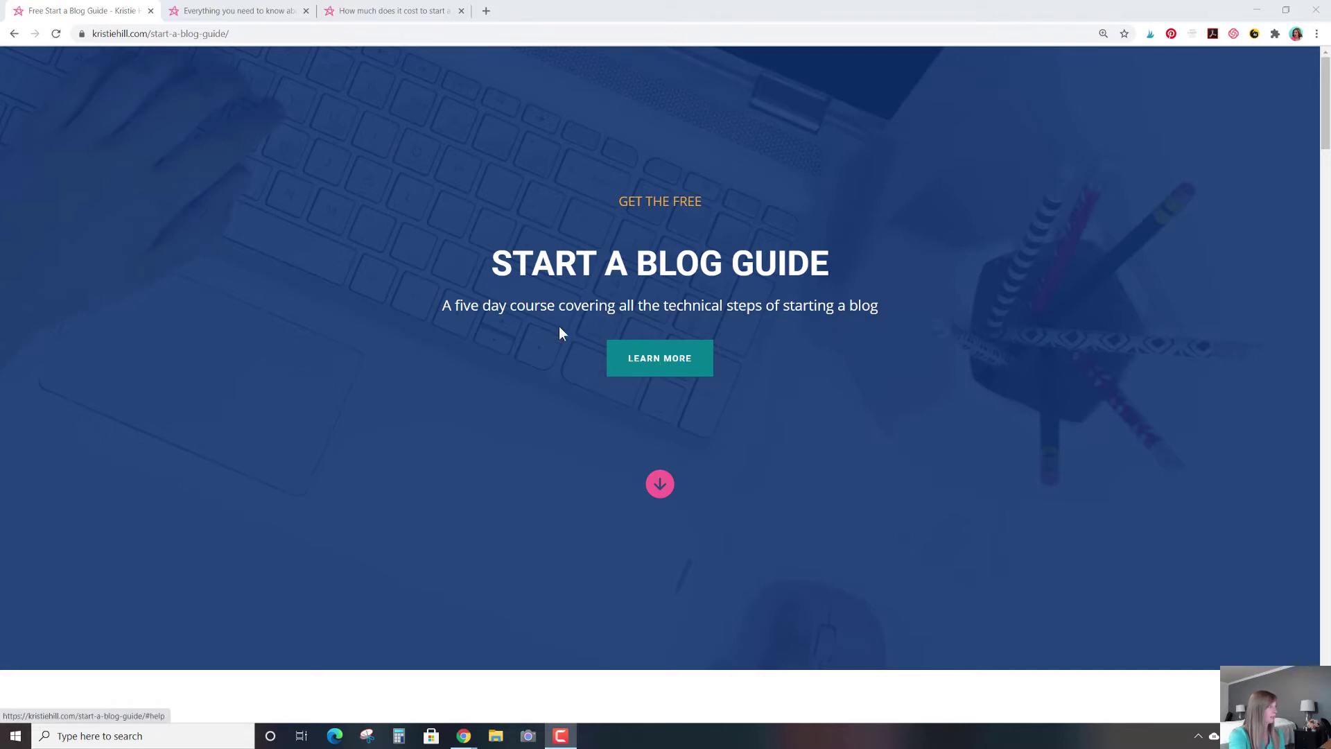
Jump down the Start a Blog Guide to its intro, then switch to the 'Everything you need to know' post
click(660, 368)
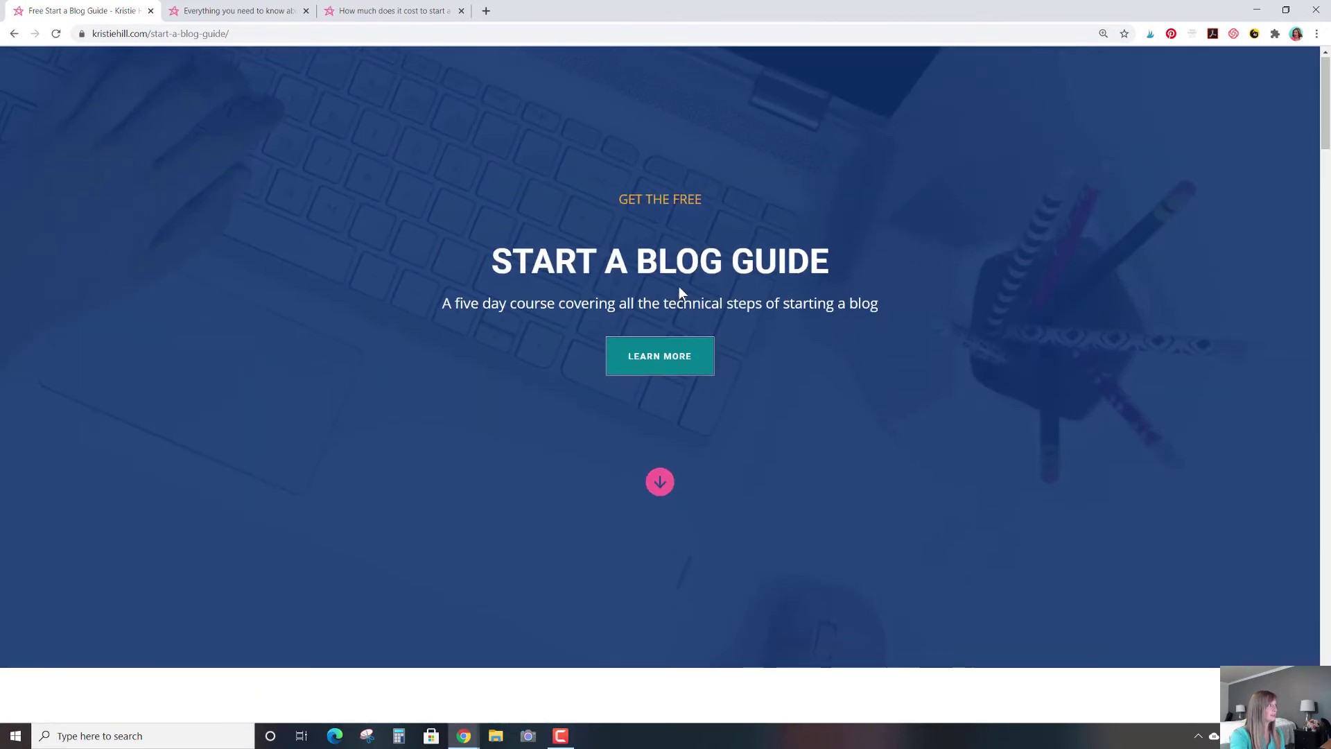
click(664, 355)
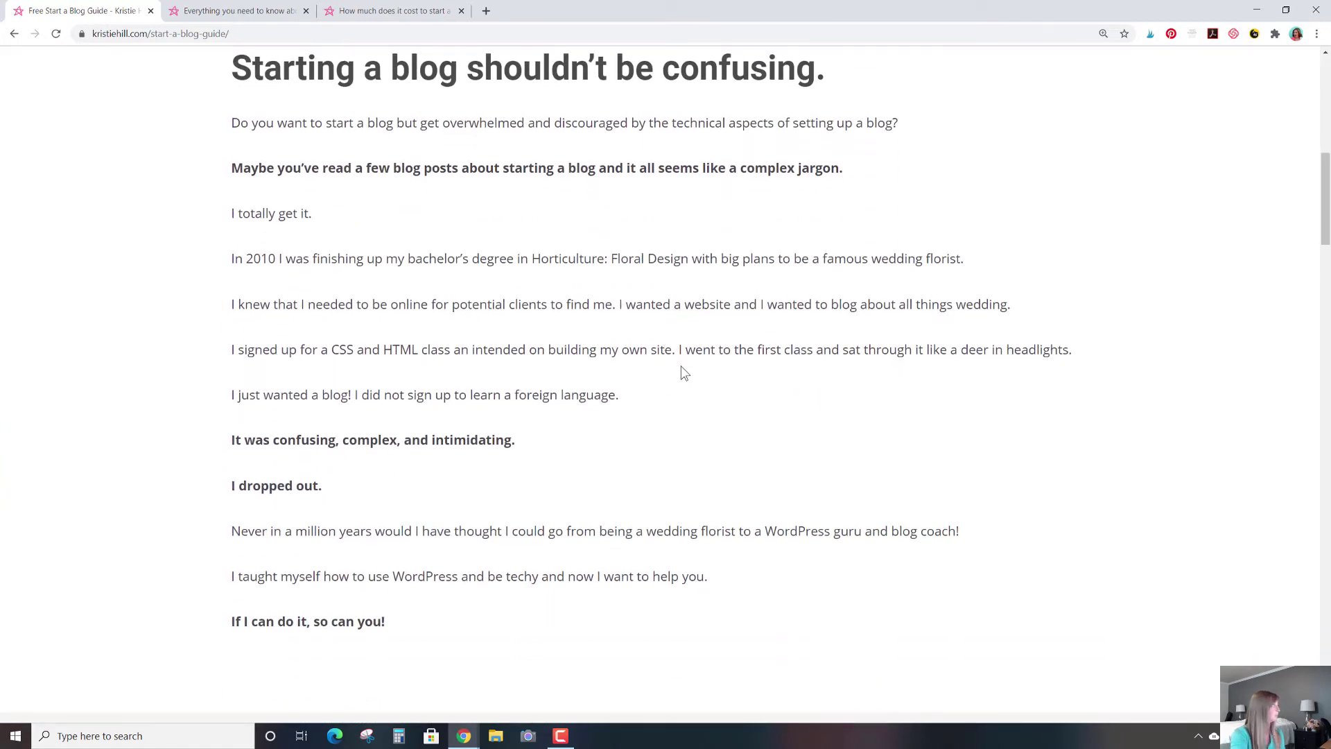
click(254, 10)
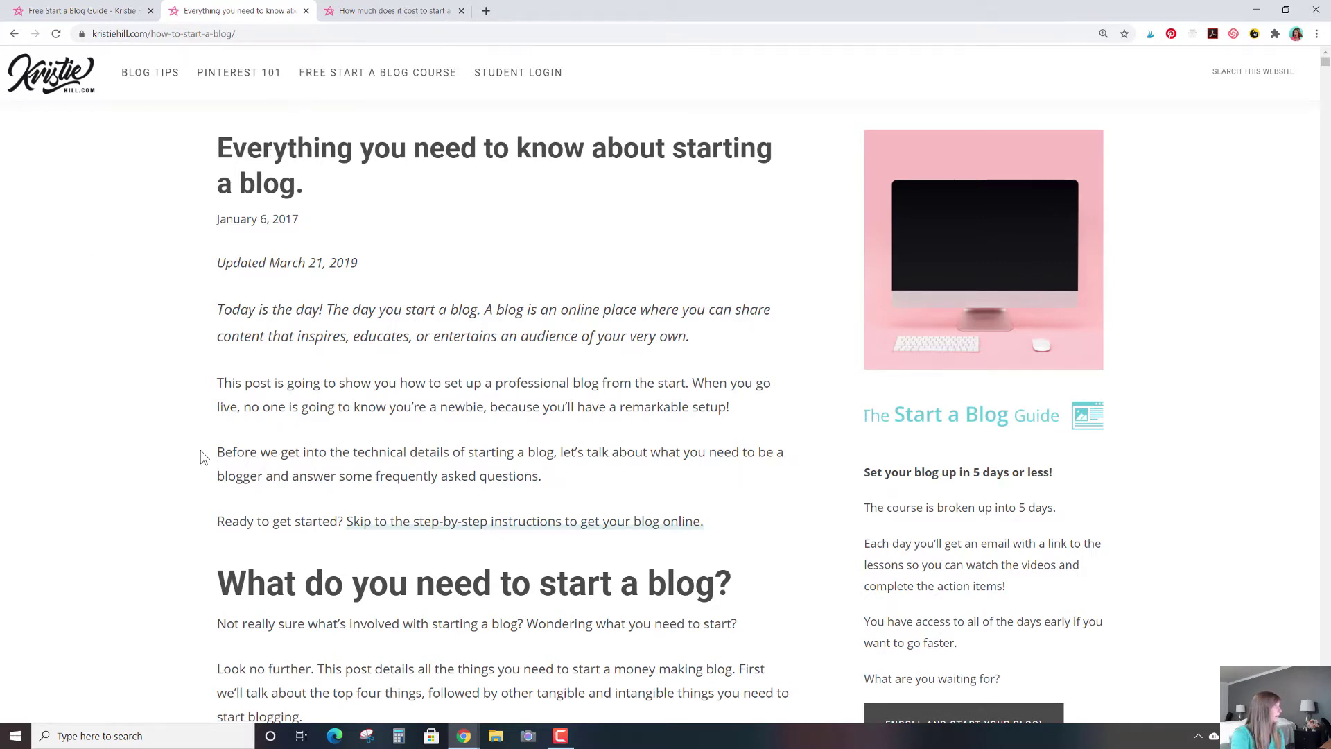
Jump from the post's opening paragraphs to 'The 3 basic steps to starting a blog' section
drag(202, 450, 462, 454)
click(211, 431)
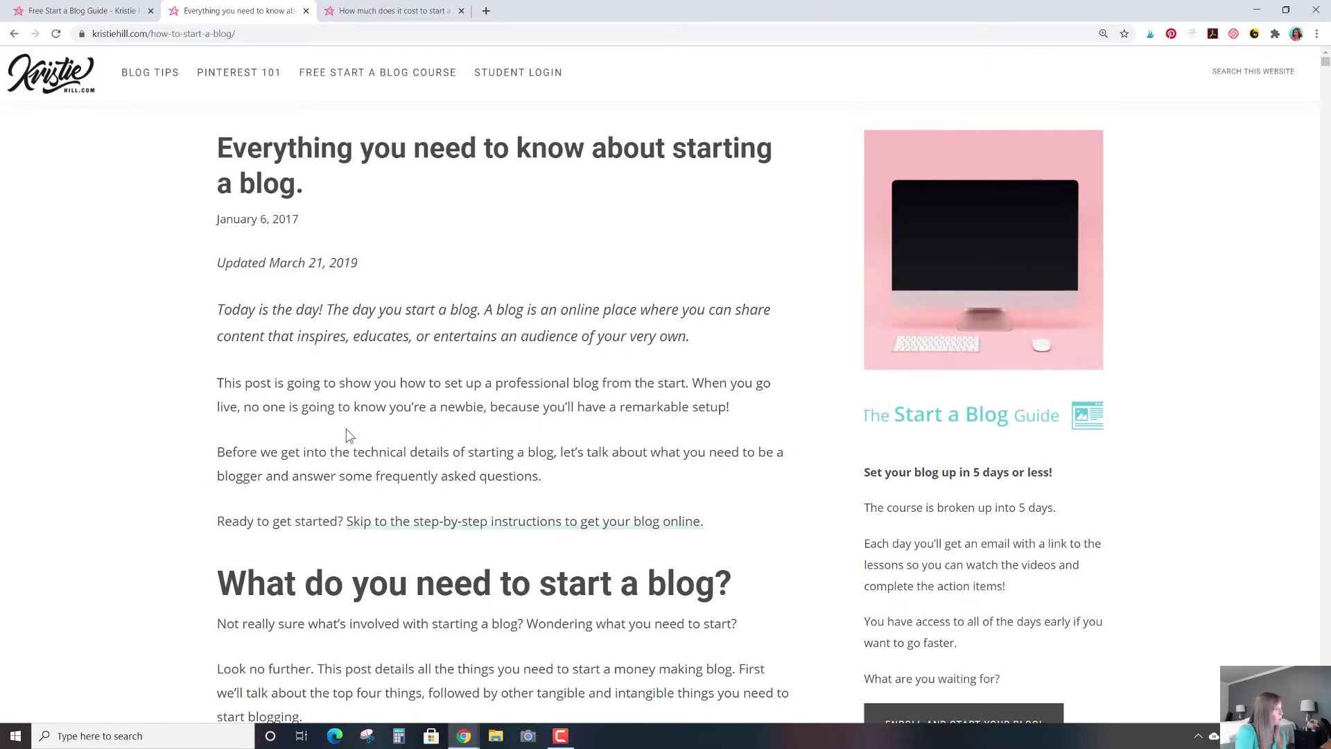
click(414, 530)
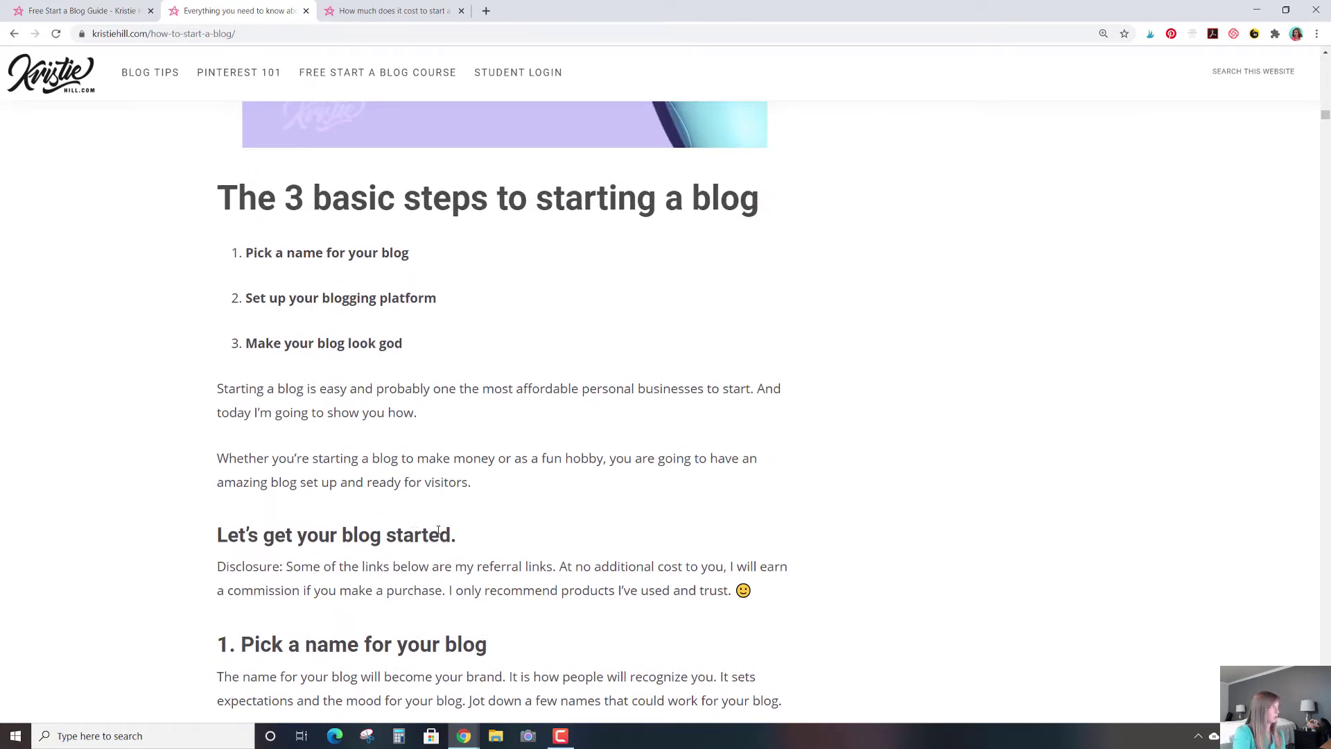
On the blog cost post, highlight the five basic-needs list items, then choose Edit Post
click(362, 5)
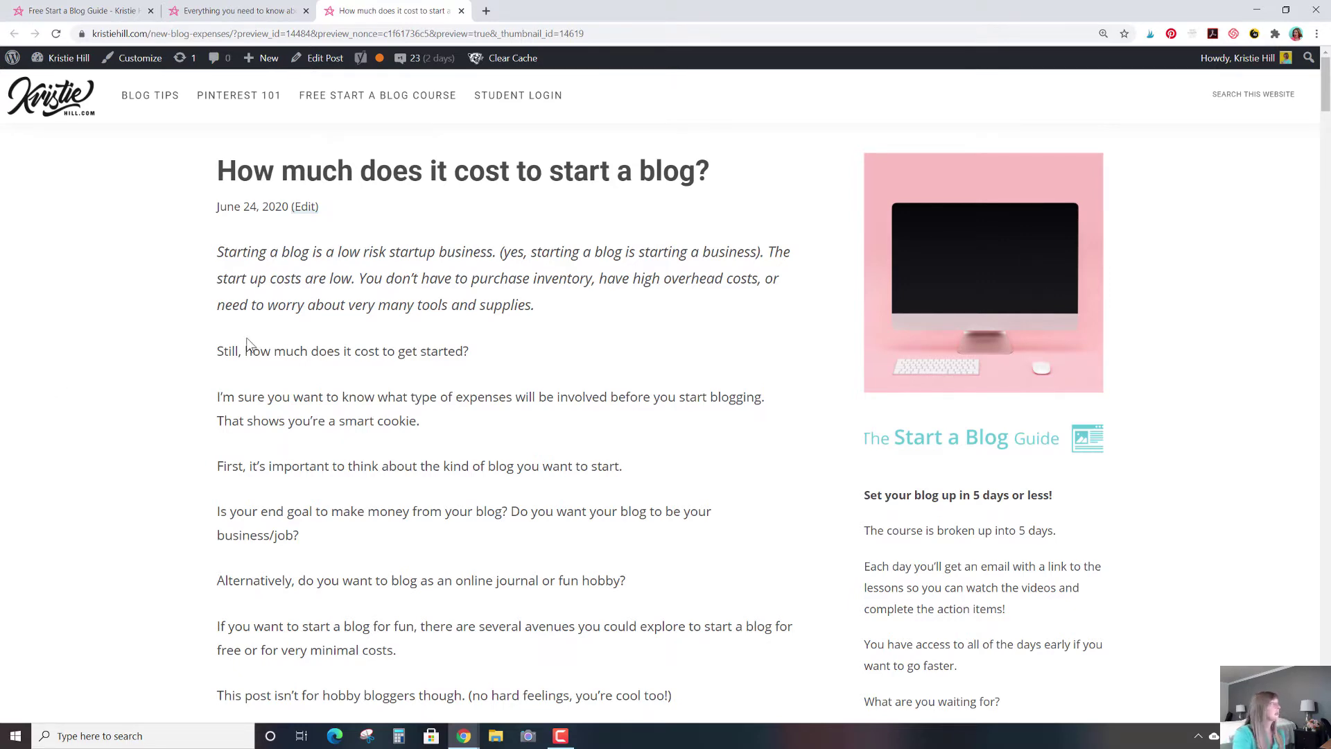
scroll(249, 345, down, 15)
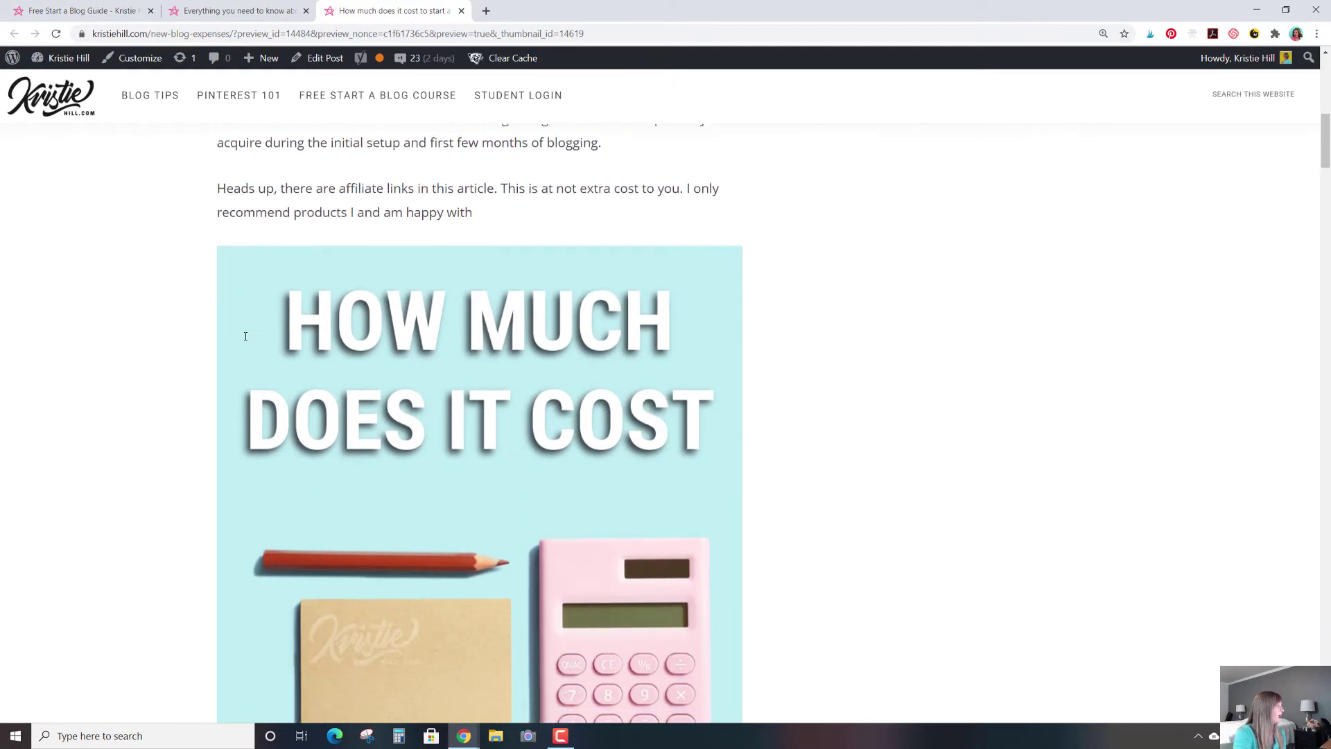
scroll(246, 337, down, 10)
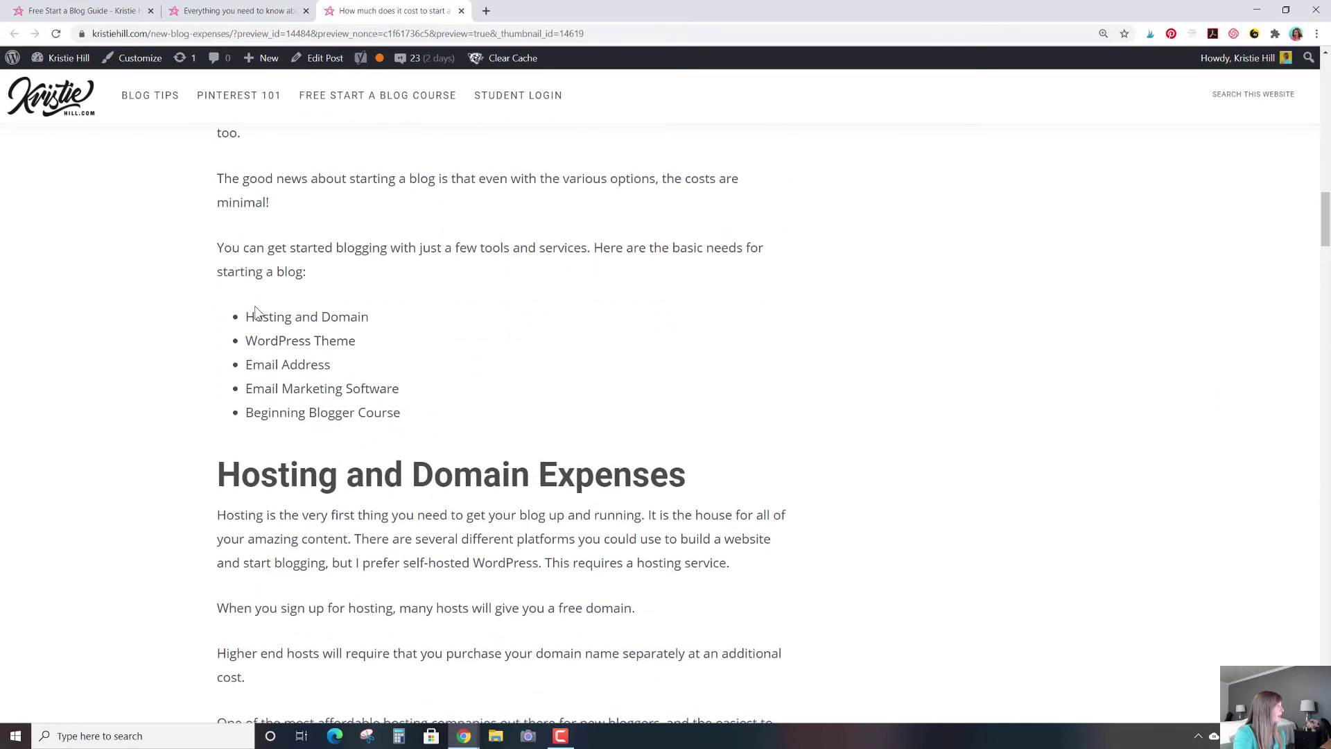
drag(264, 325, 421, 420)
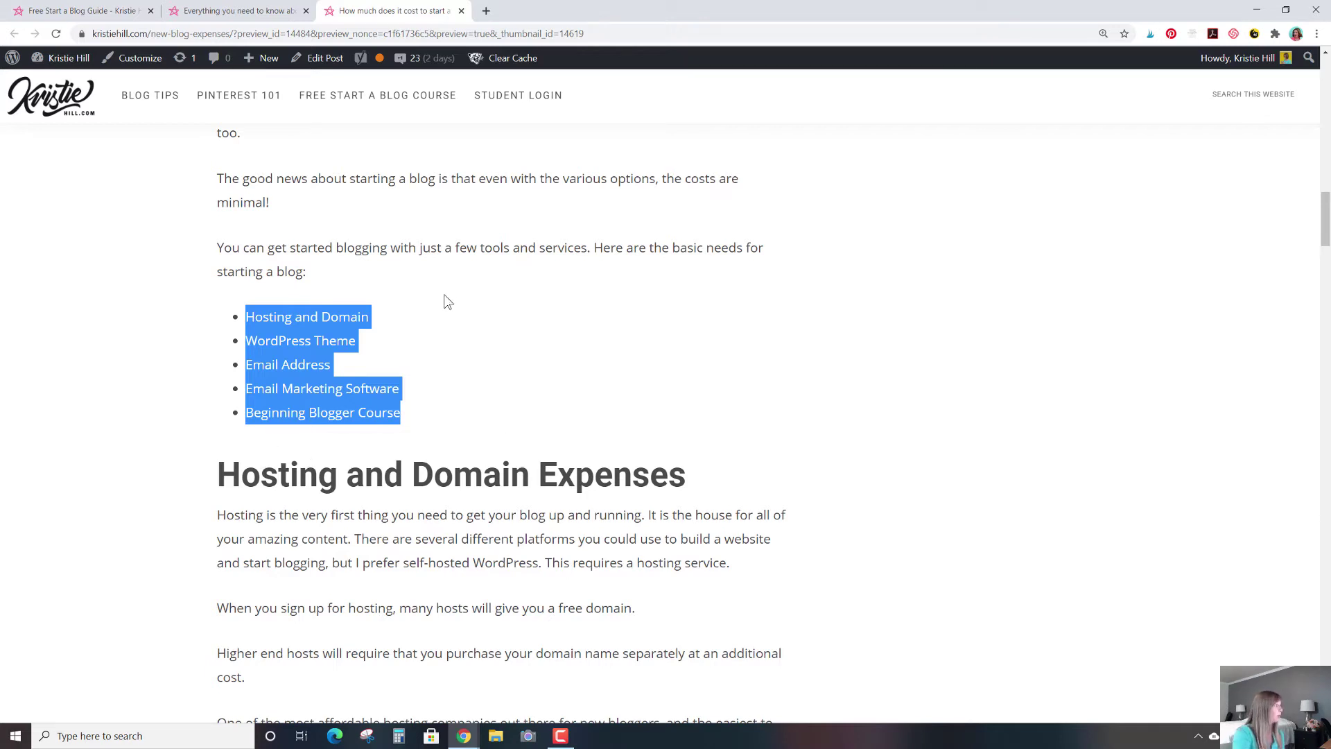
click(293, 359)
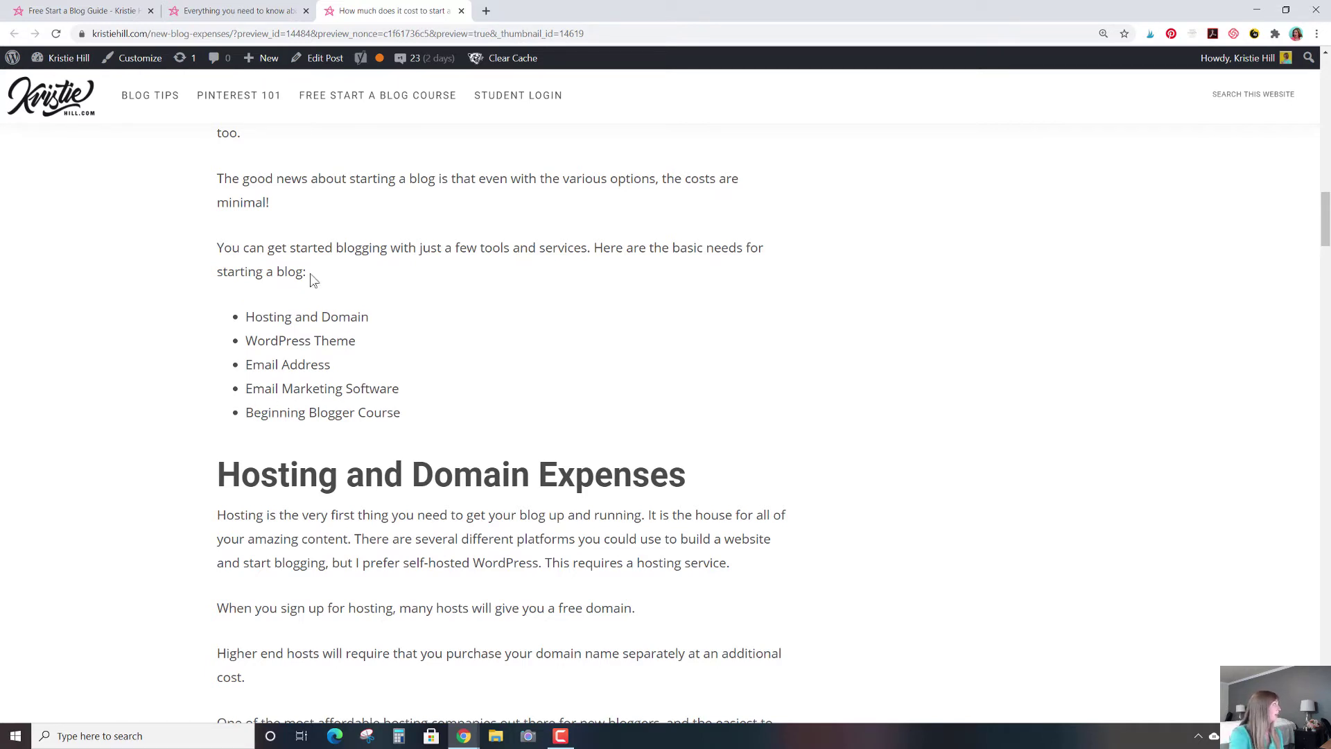
click(336, 68)
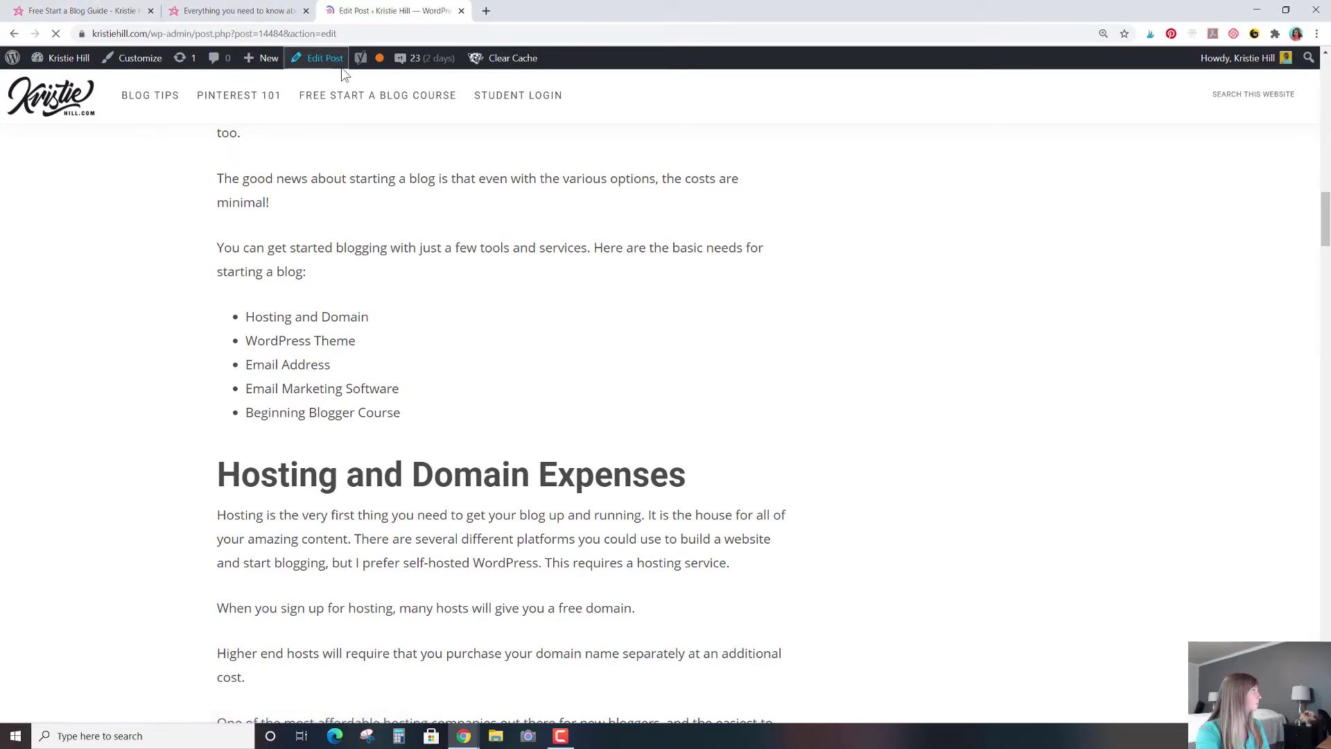
Once the editor loads, scroll to the basic-needs list and select 'Hosting and Domain'
mouse_move(355, 67)
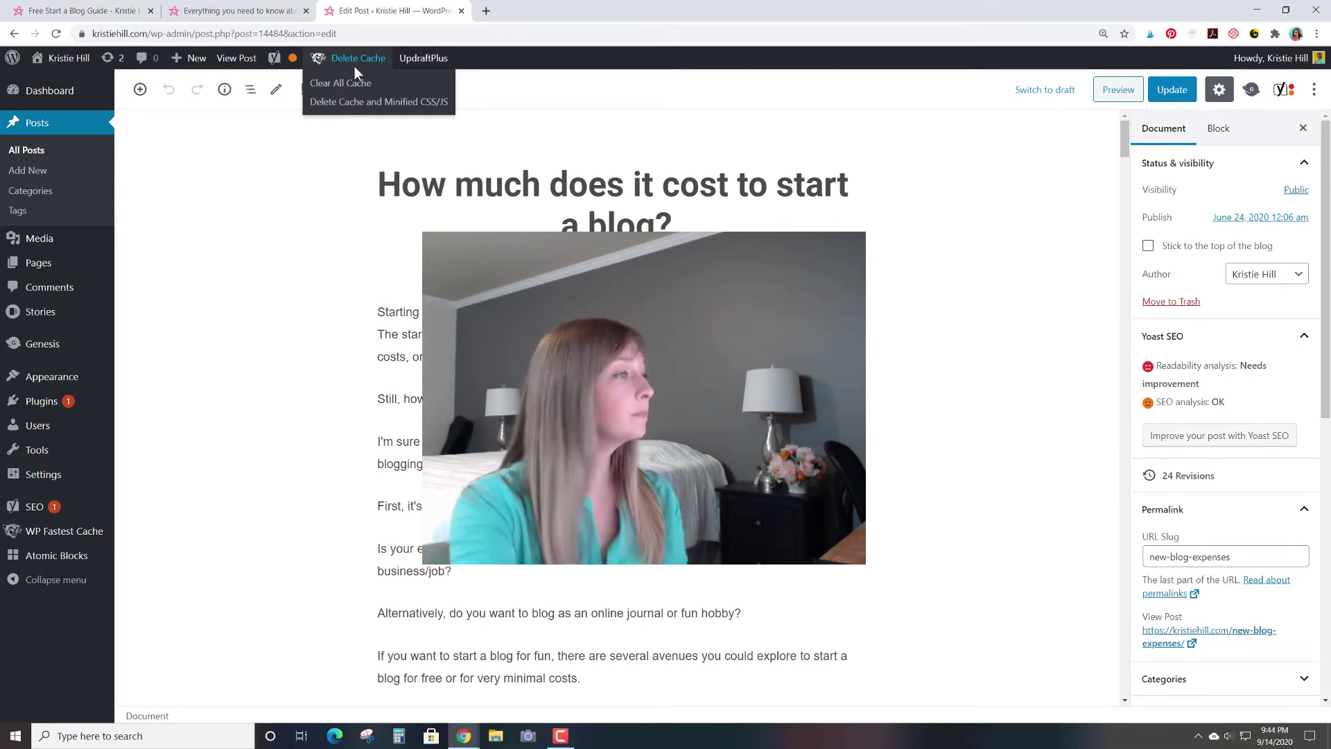
scroll(475, 385, down, 20)
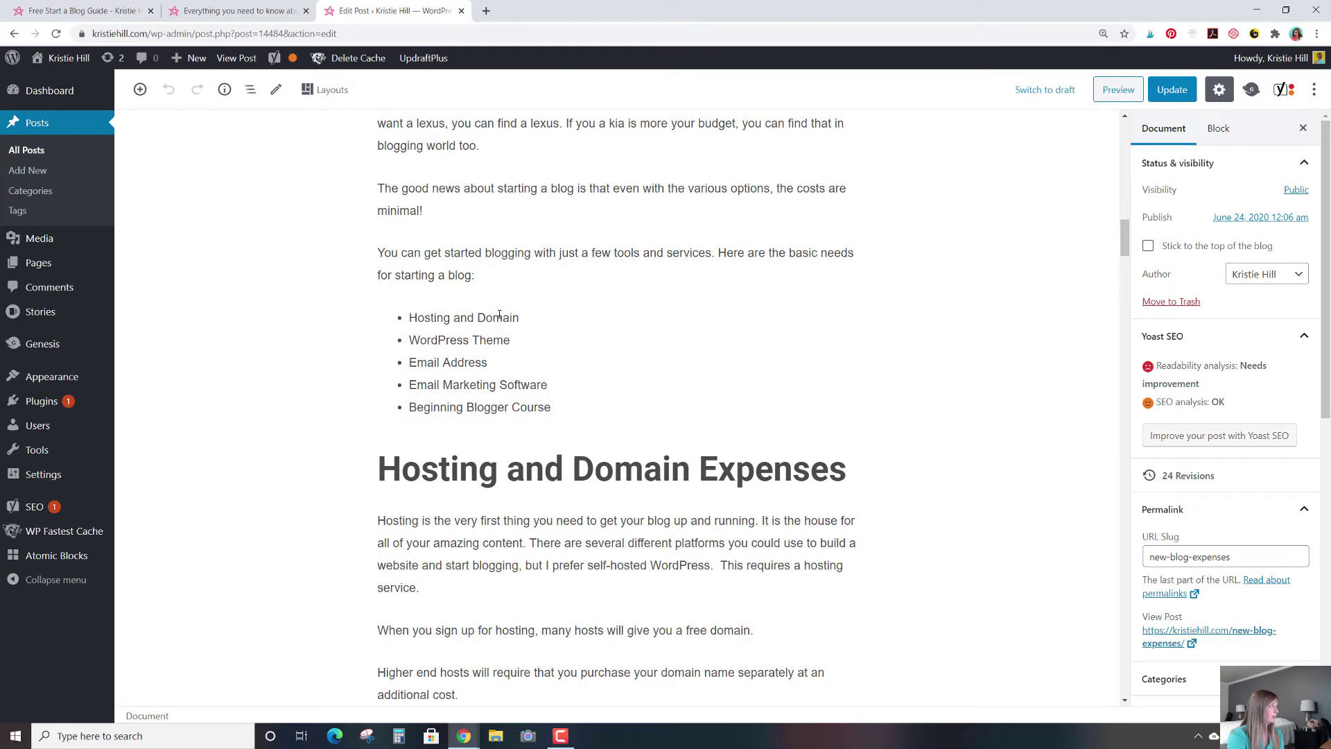
drag(530, 316, 402, 315)
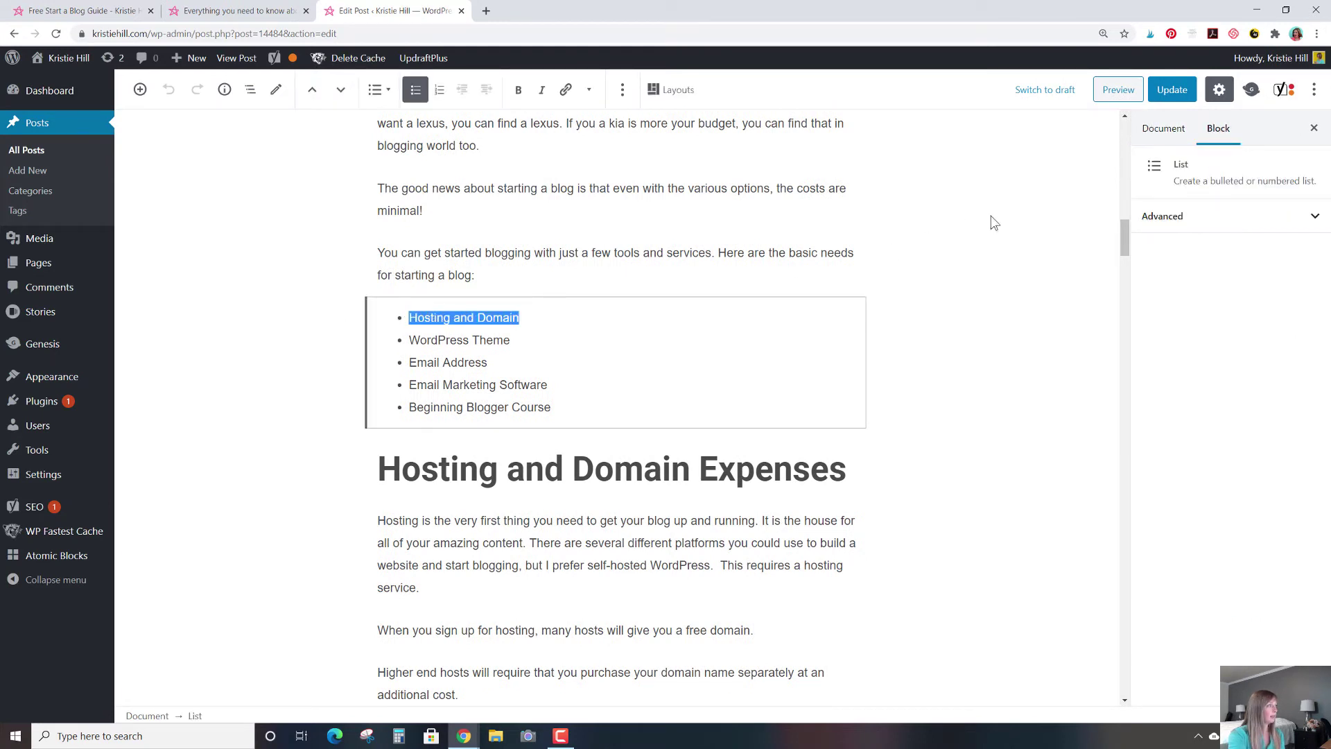
Link the 'Hosting and Domain' list item to #hosting
click(1177, 217)
click(566, 91)
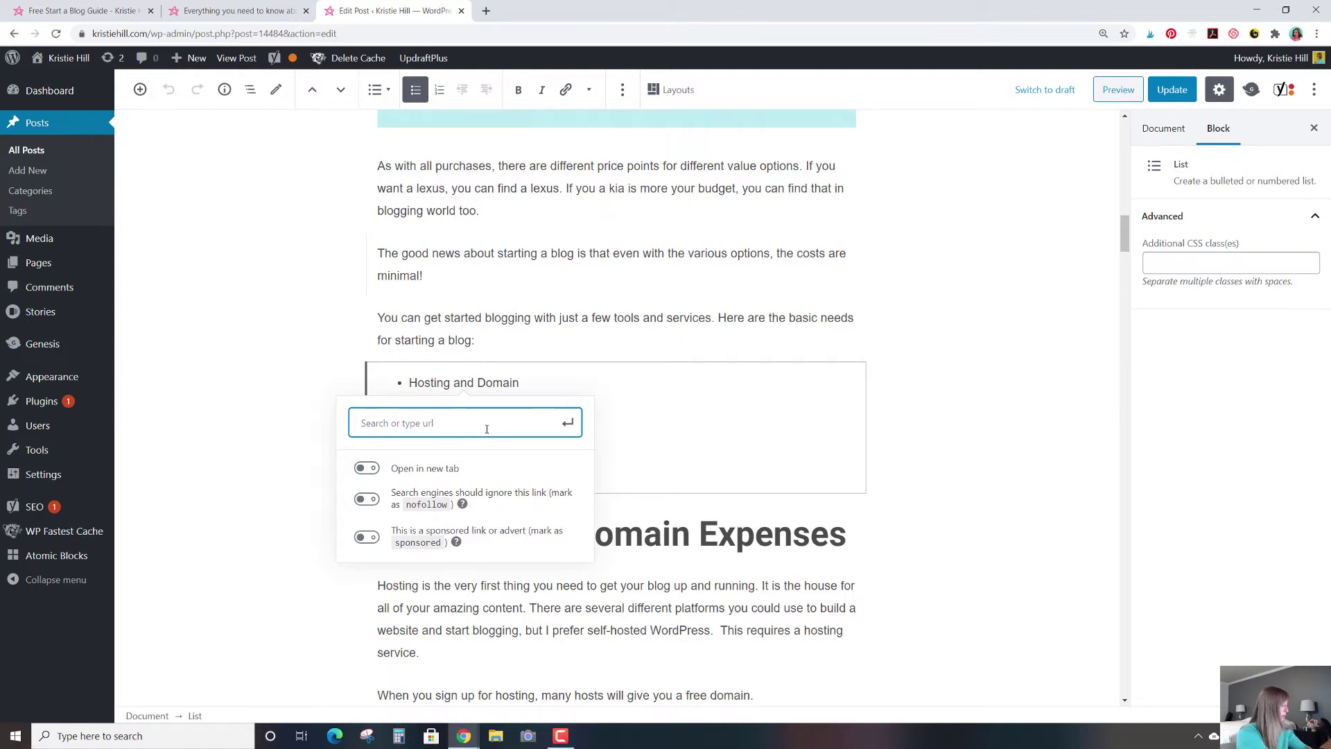
text(#)
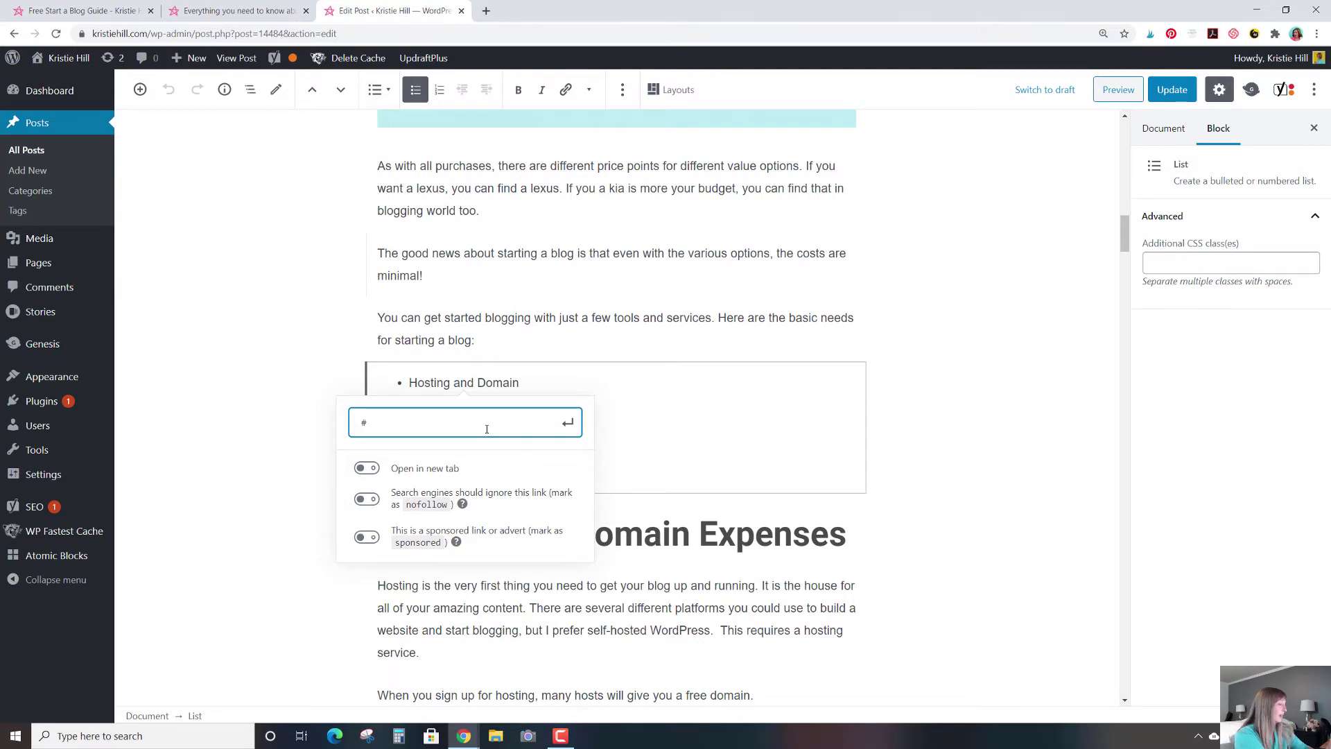
text(hosting)
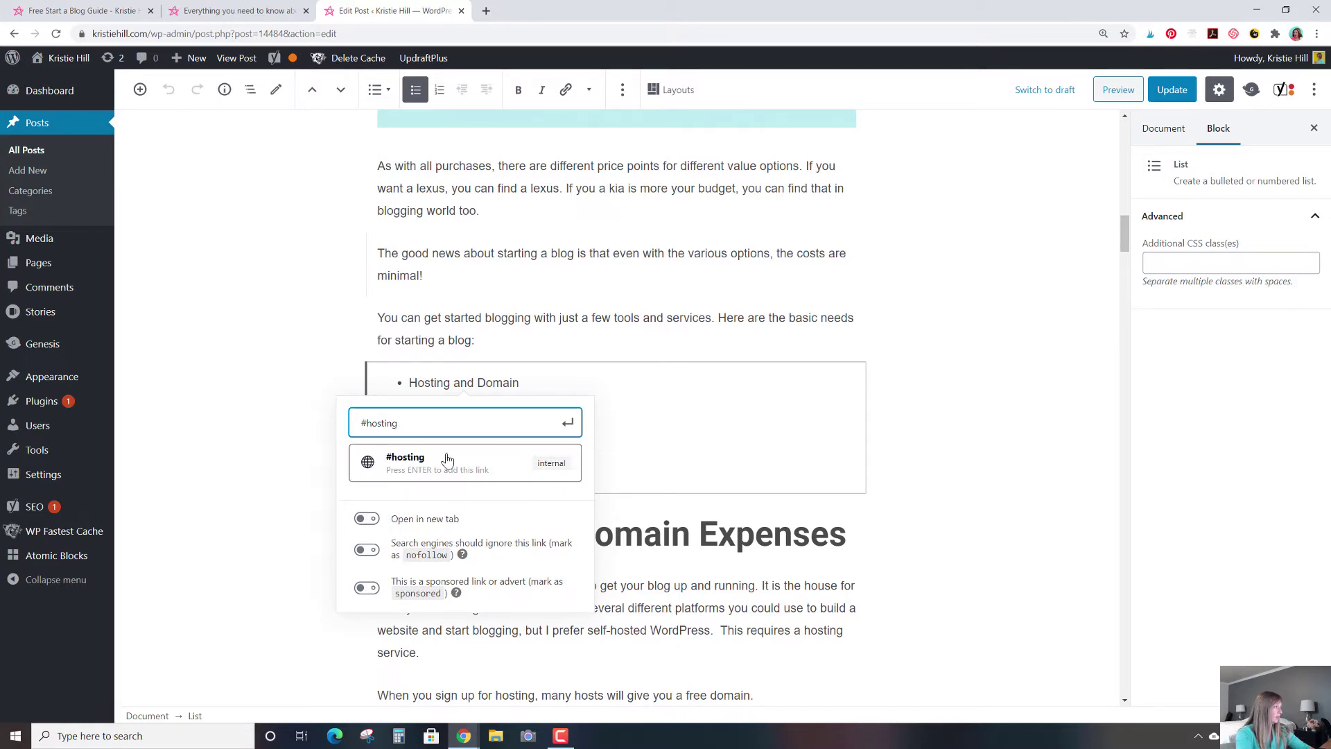
click(400, 470)
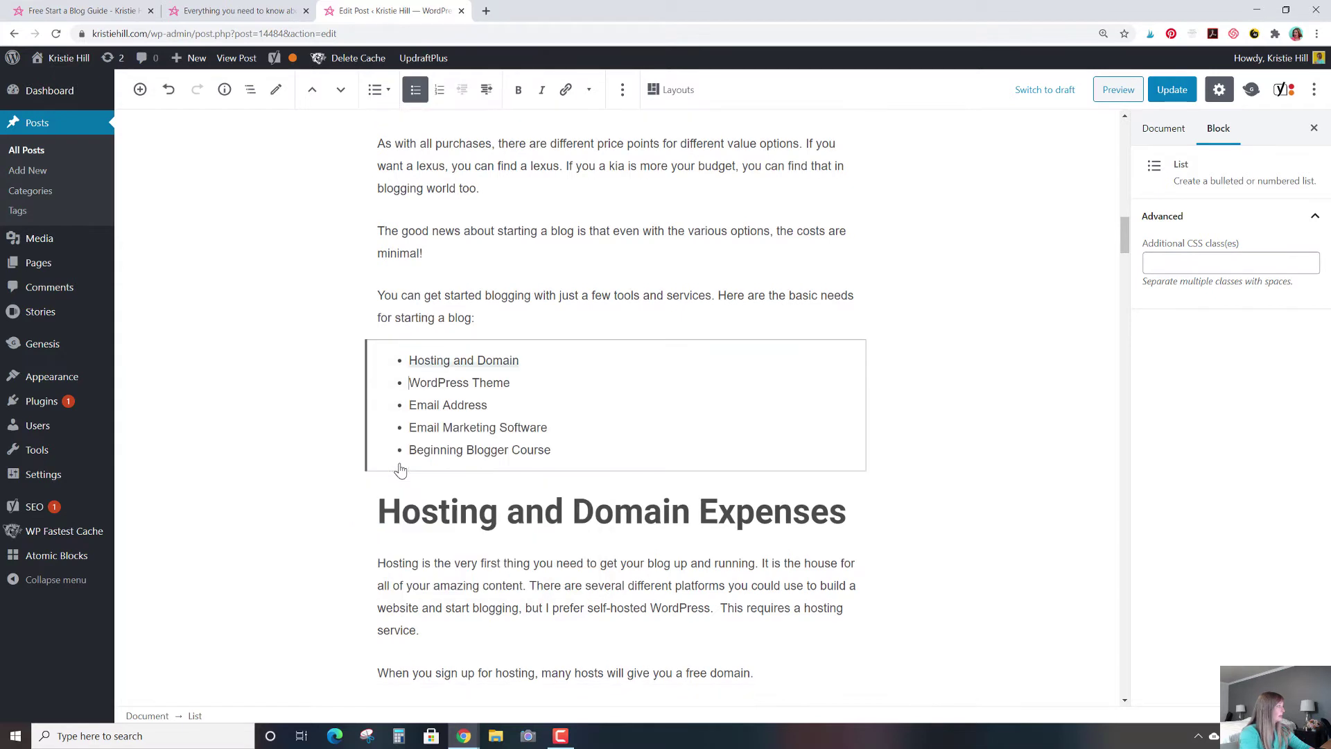
Enter the 'hosting' HTML anchor on the Hosting and Domain Expenses heading, then select 'WordPress Theme'
triple_click(402, 504)
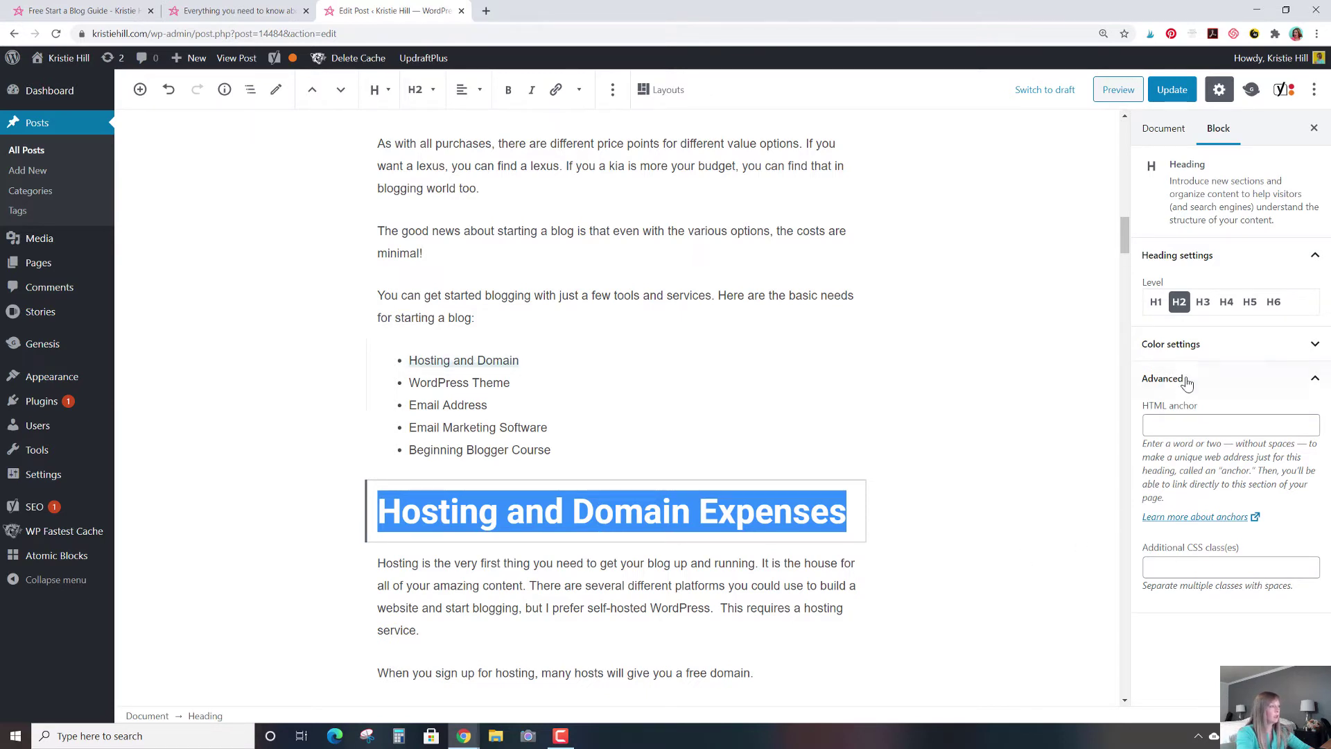
click(1163, 128)
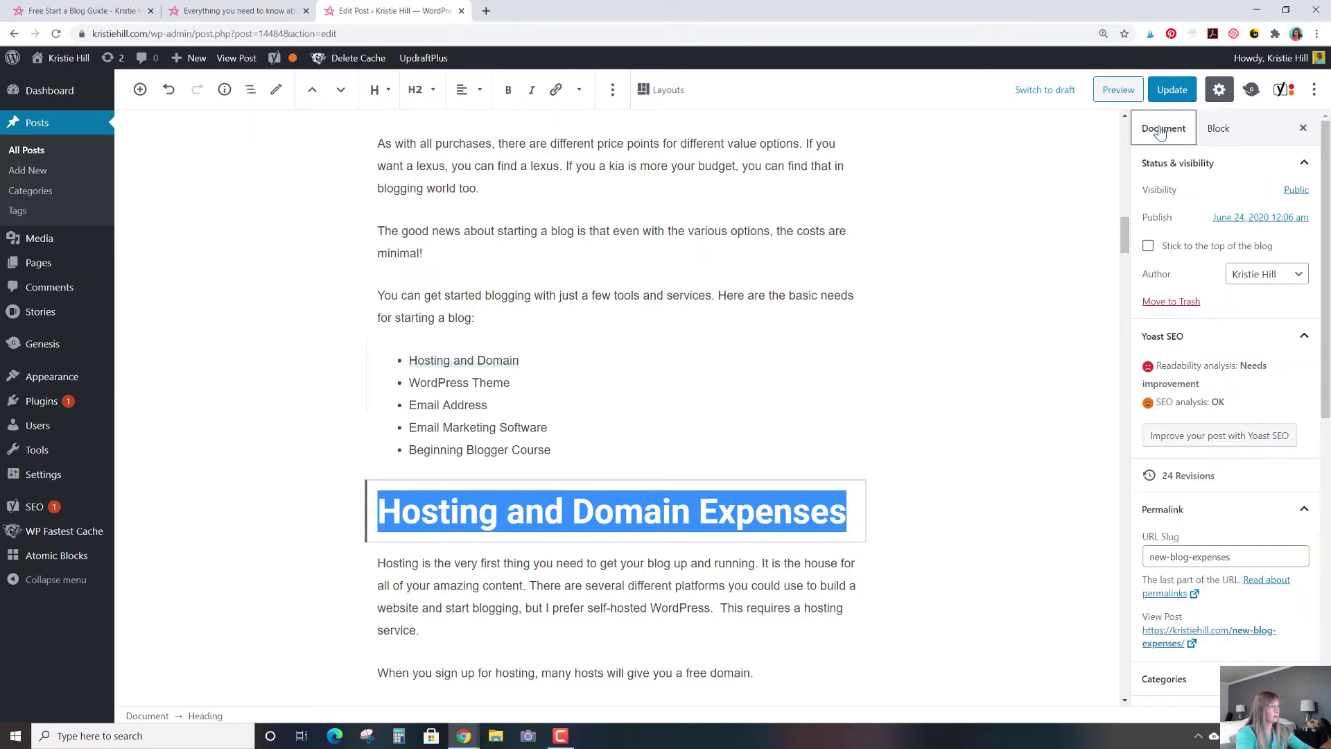
click(1219, 128)
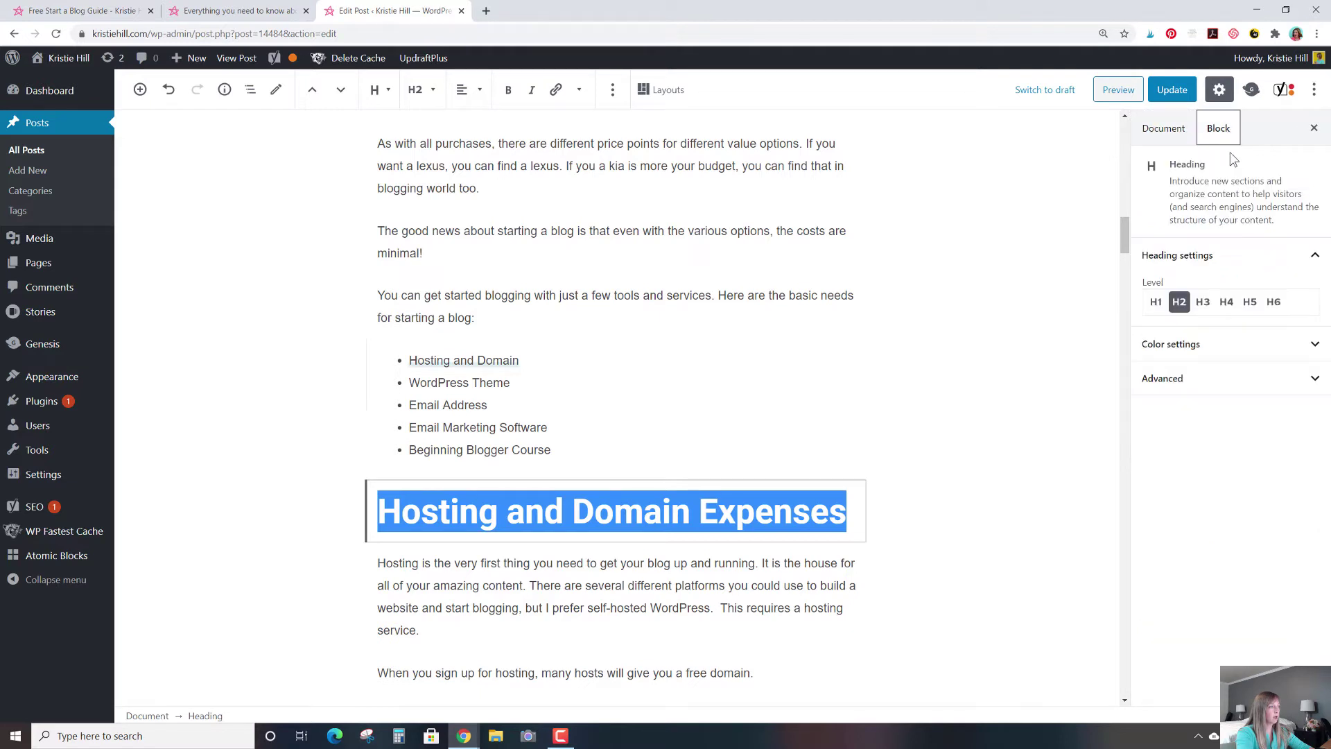
click(1224, 388)
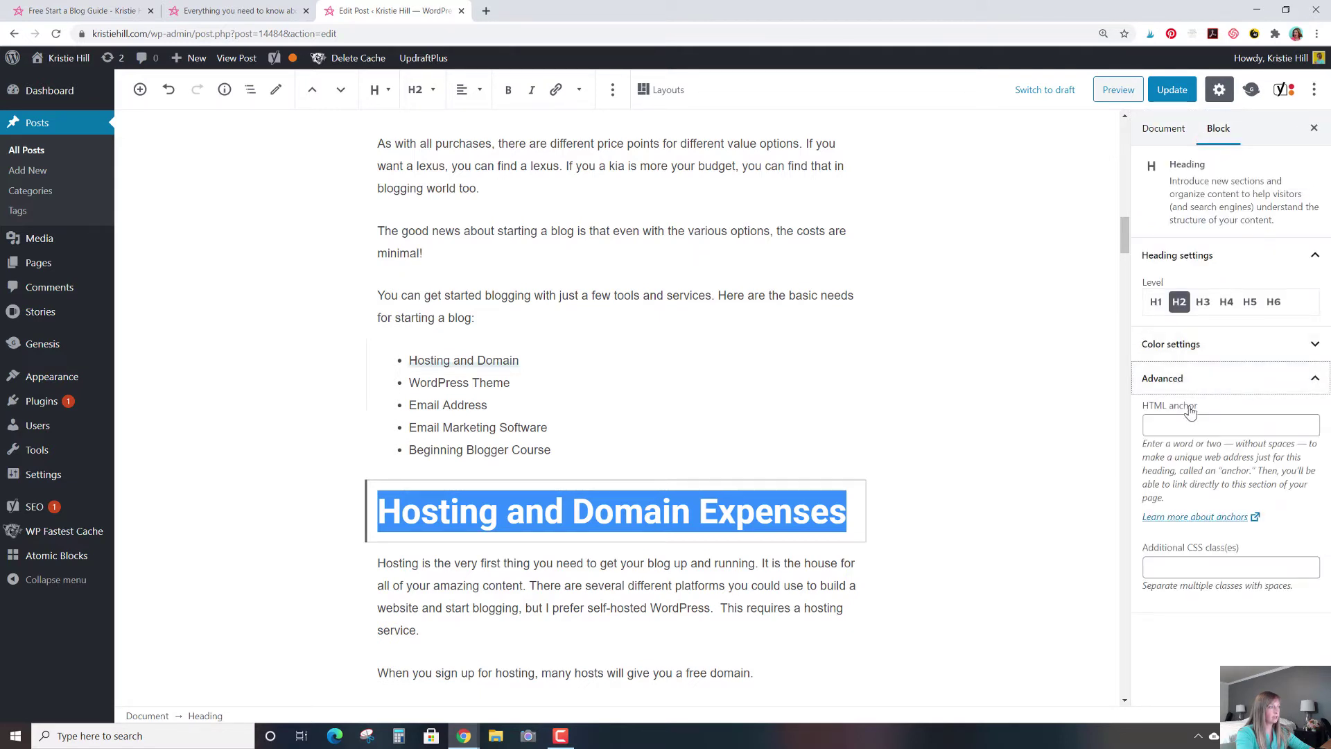
click(1179, 431)
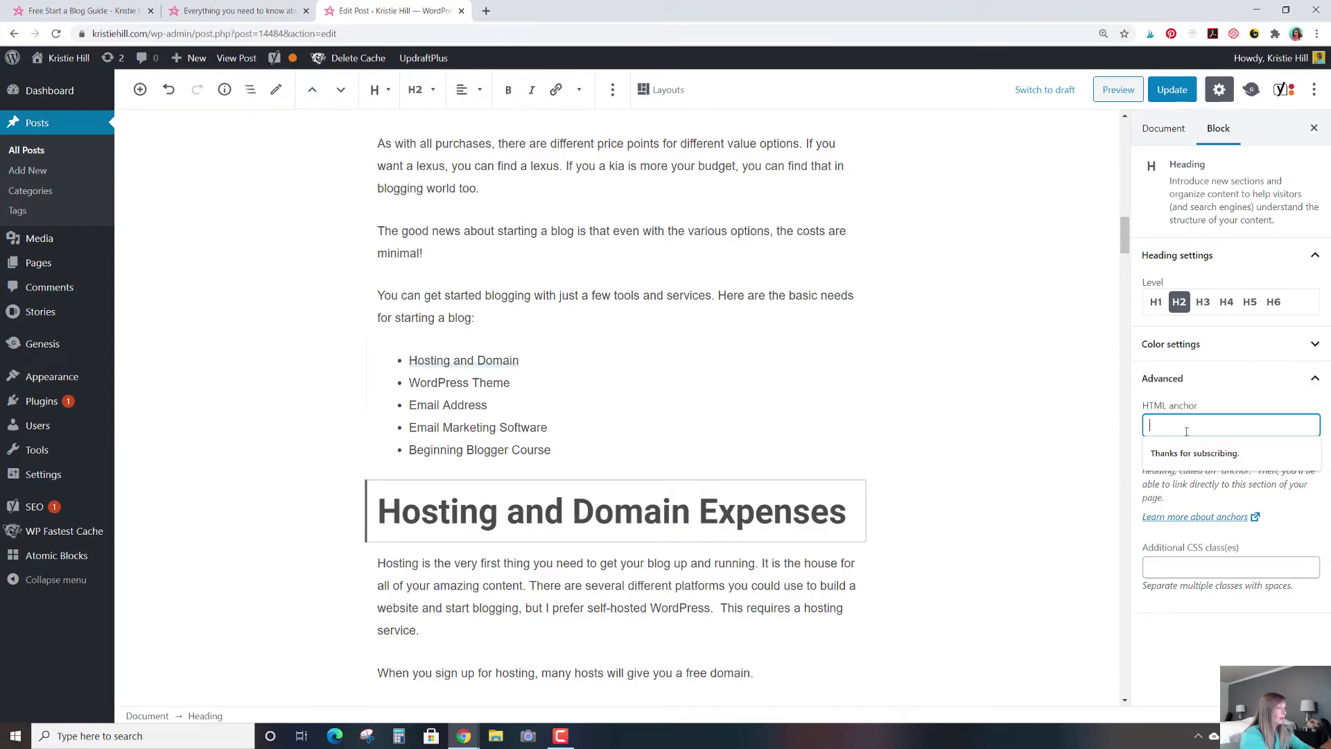
text(hosting)
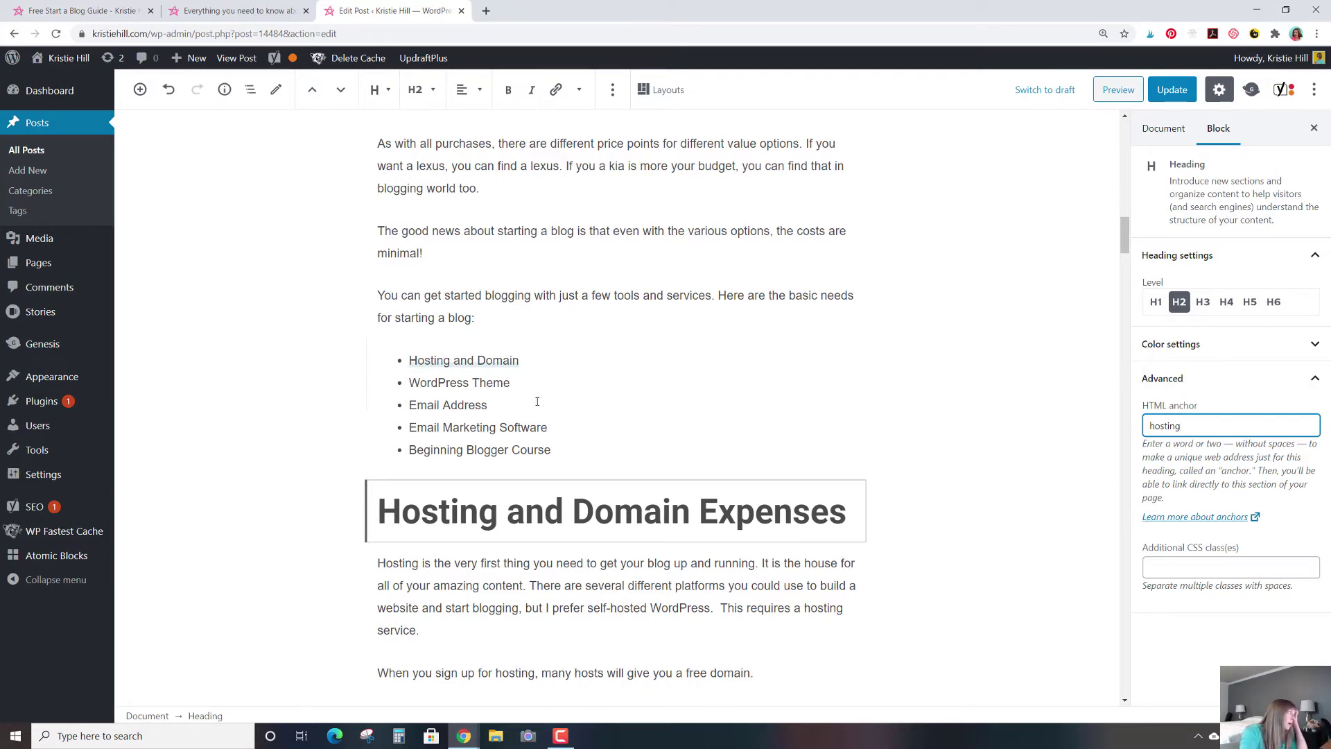
click(478, 384)
drag(479, 383, 408, 384)
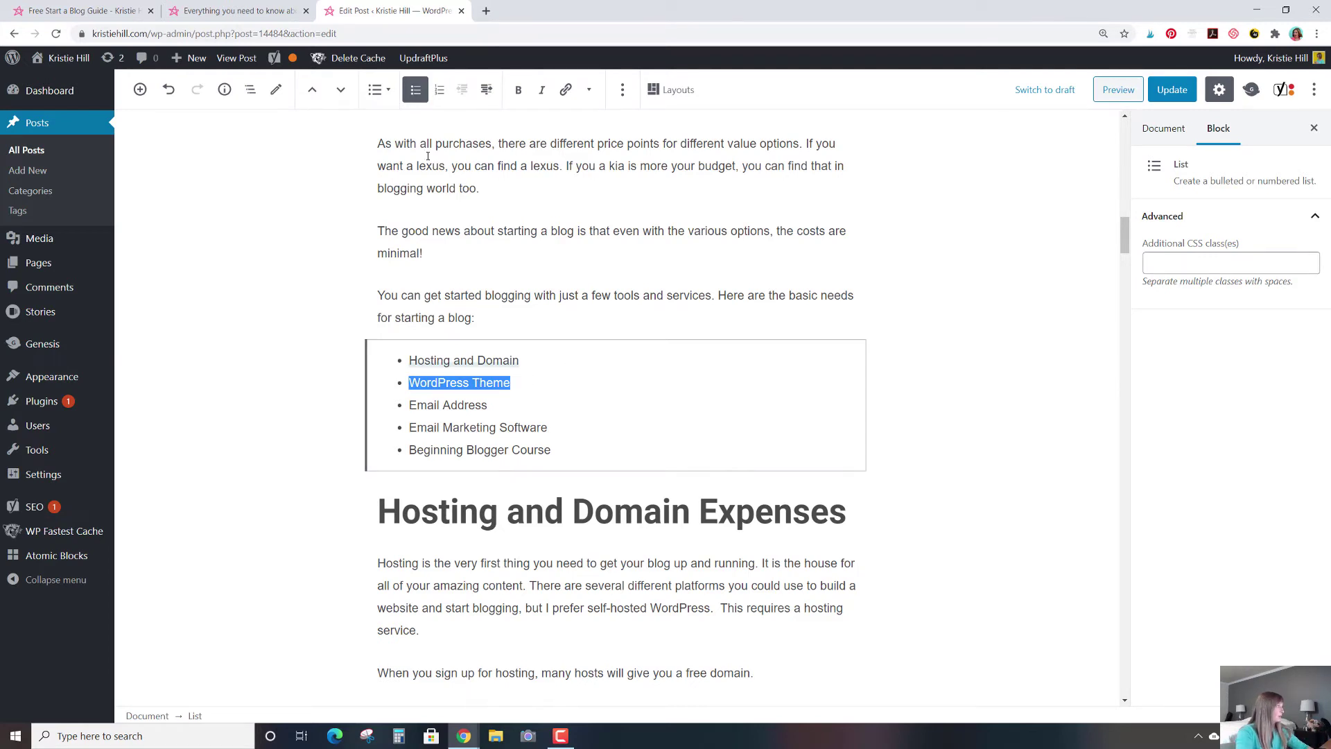
Link the 'WordPress Theme' list item to #themes
click(565, 91)
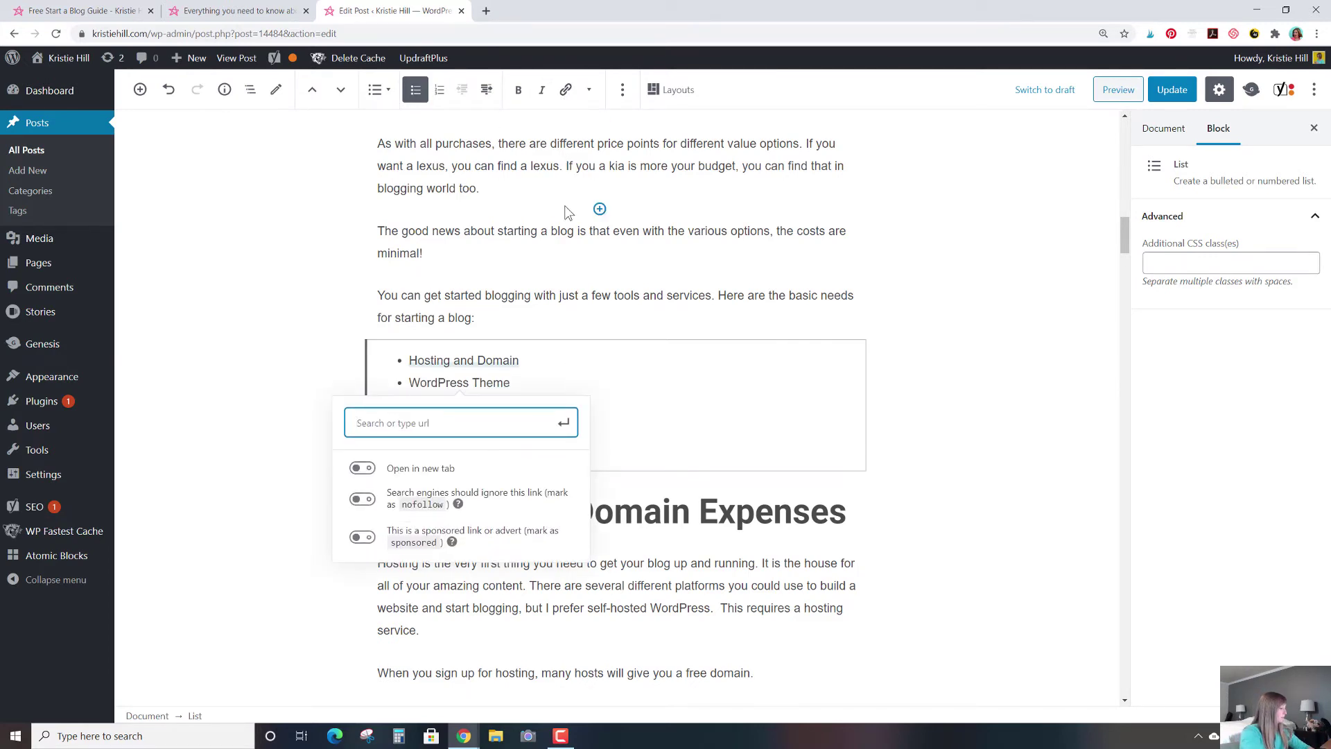
text(@)
key(BackSpace)
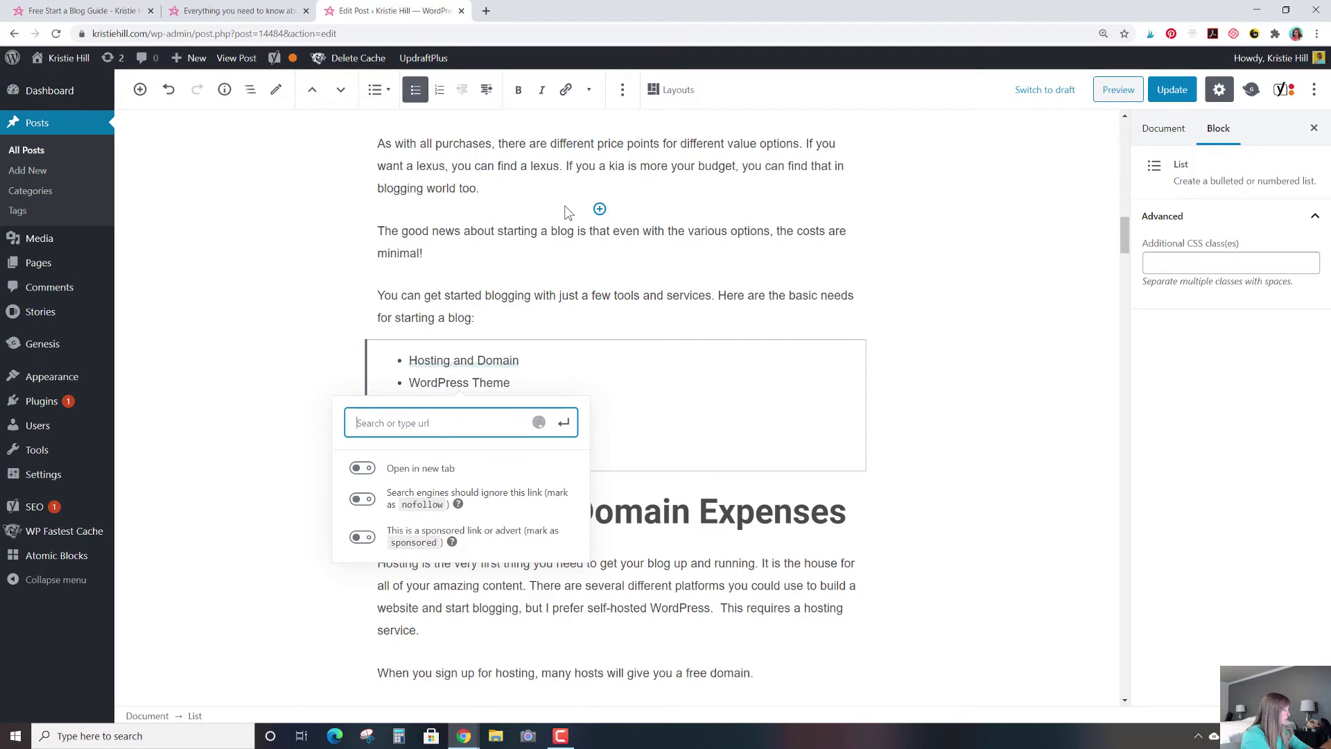
text(#themes)
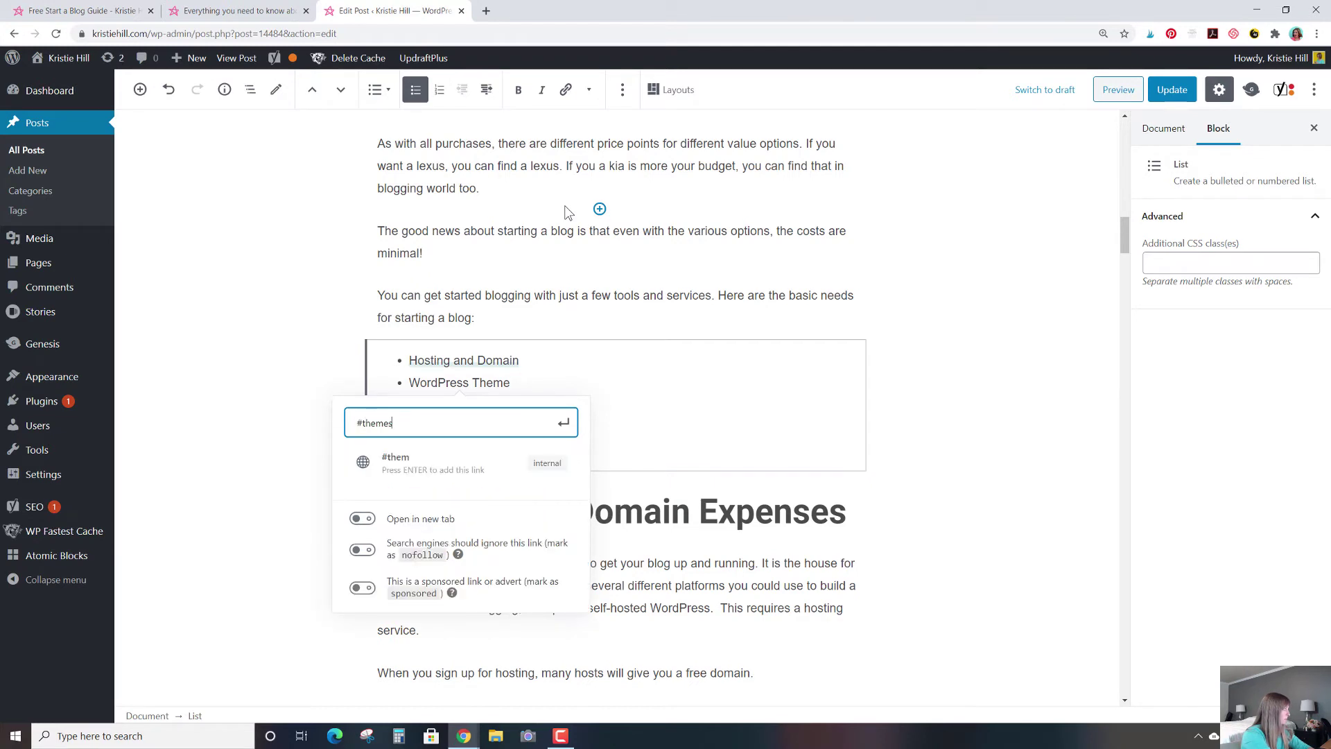
scroll(566, 211, up, 2)
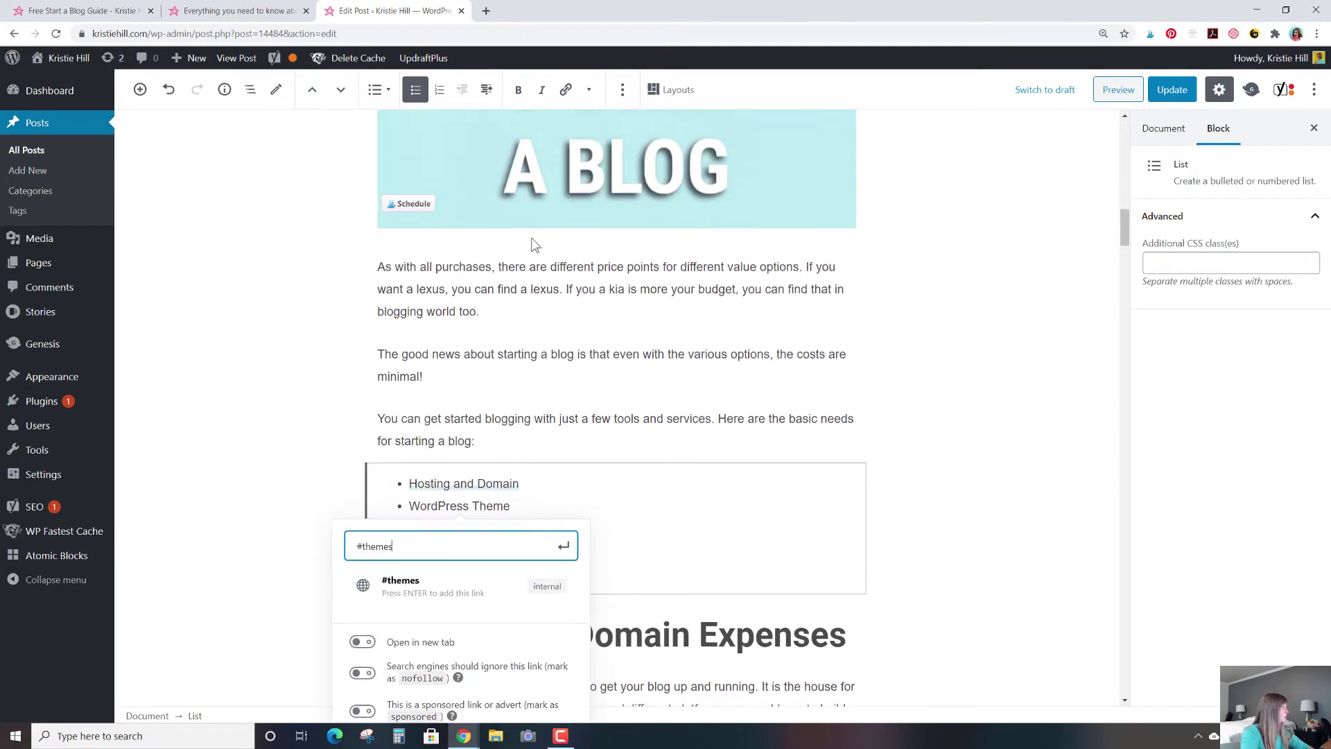
click(567, 556)
scroll(1022, 249, down, 20)
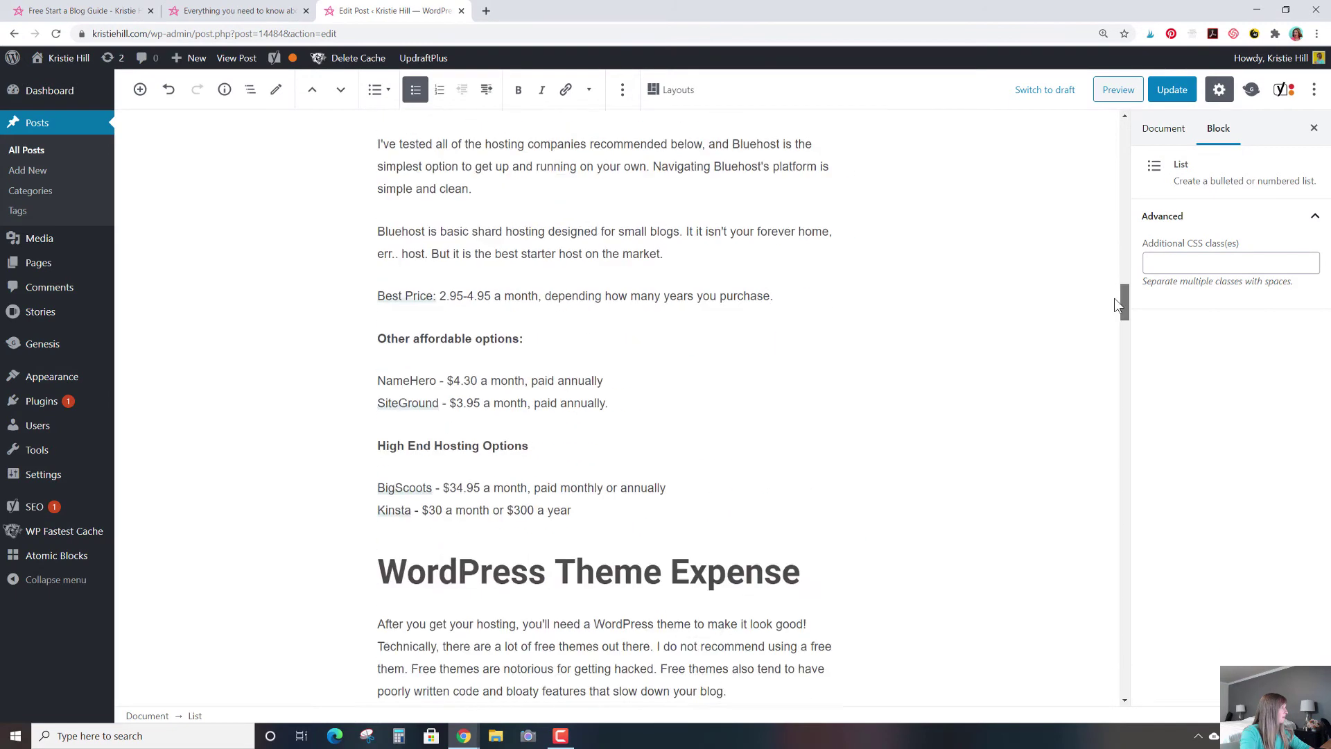
Start typing the 'themes' HTML anchor on the WordPress Theme Expense heading
triple_click(600, 253)
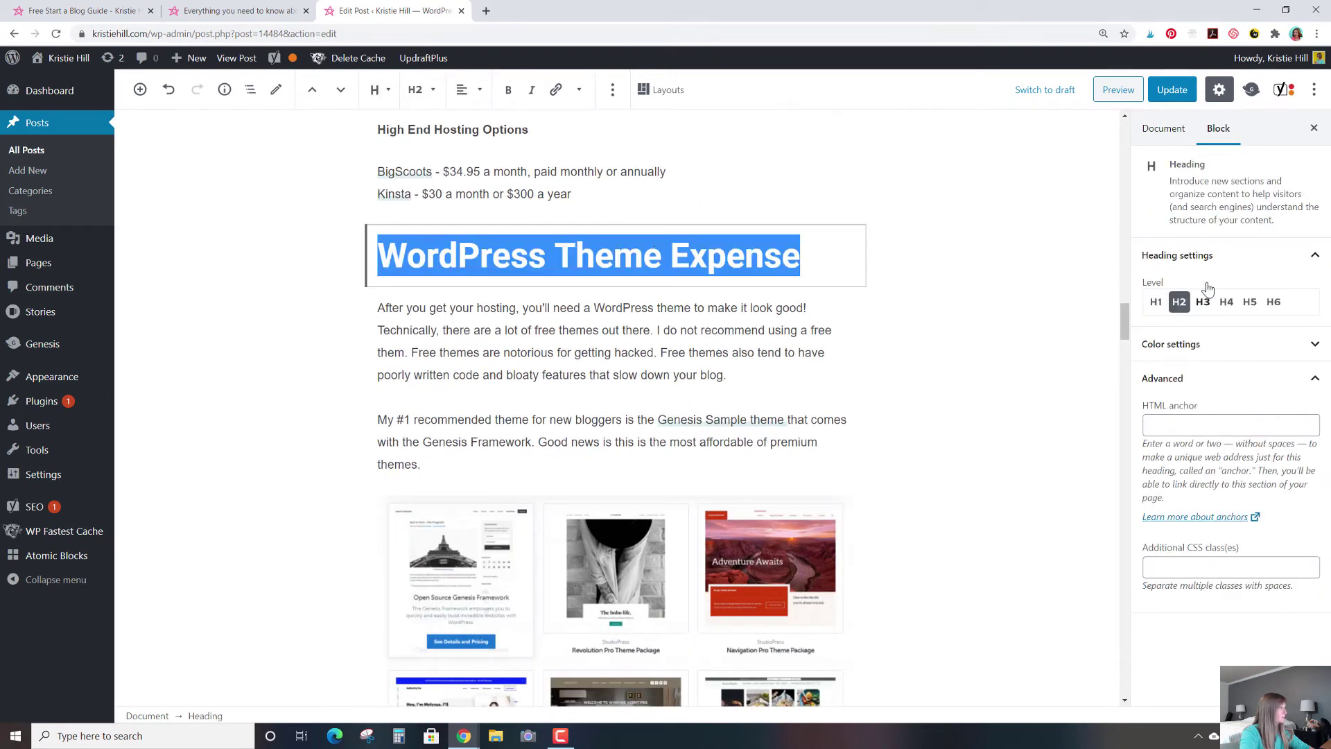
click(1215, 426)
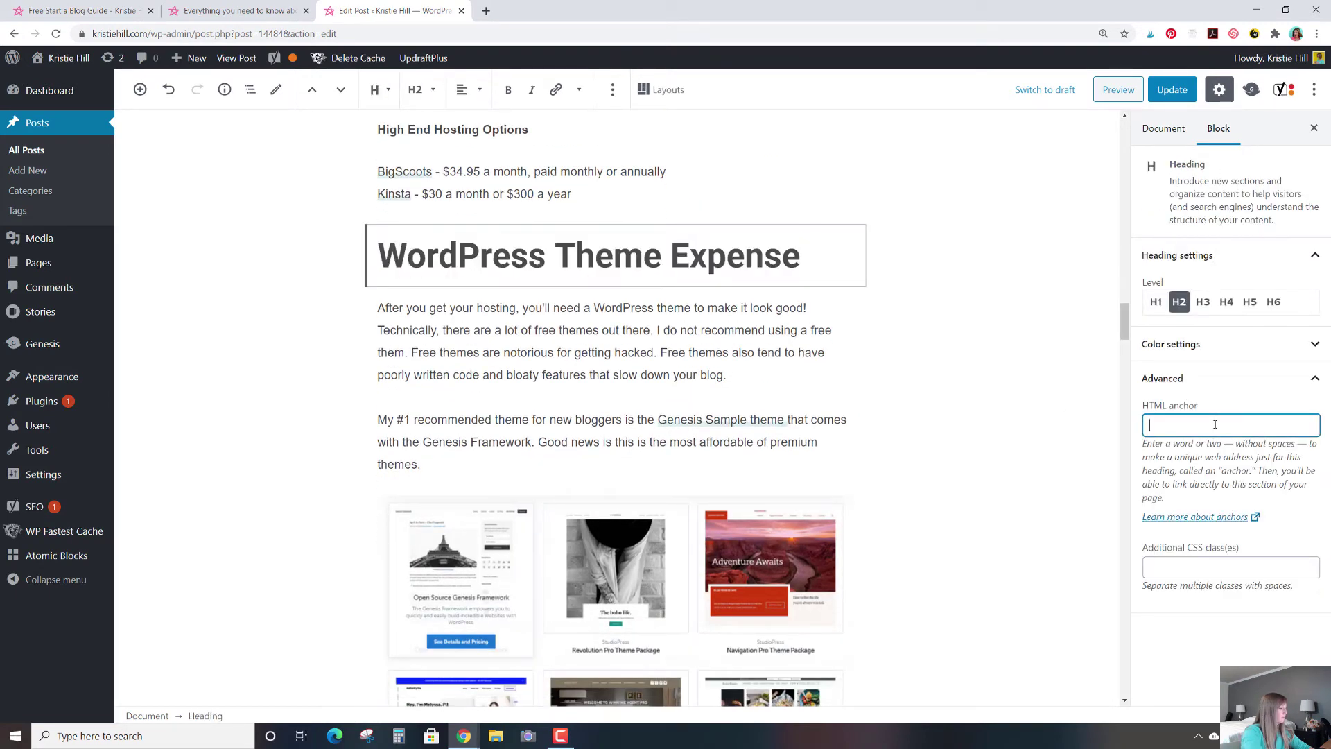
text(themes)
drag(1125, 320, 1126, 234)
Link the 'Email Address' item to its 'em…' anchor, then Update the post
triple_click(442, 392)
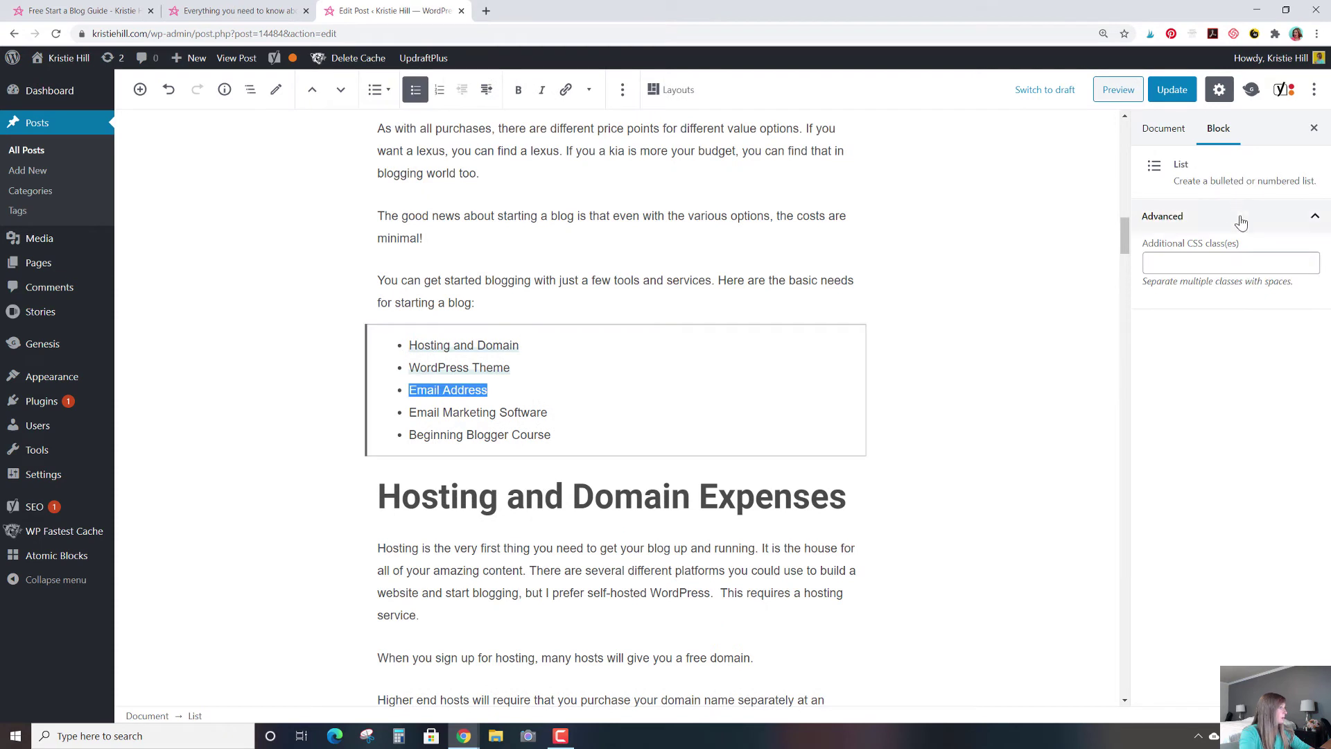
click(565, 90)
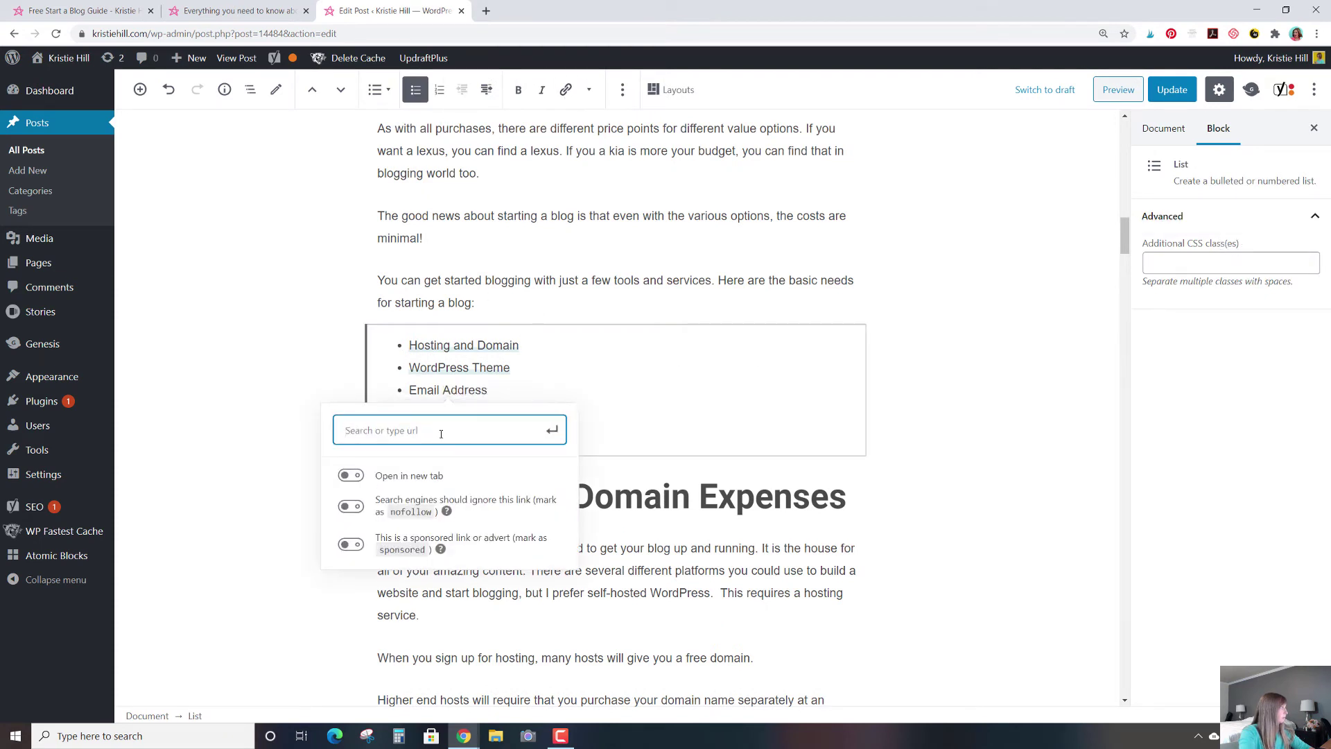
text(email)
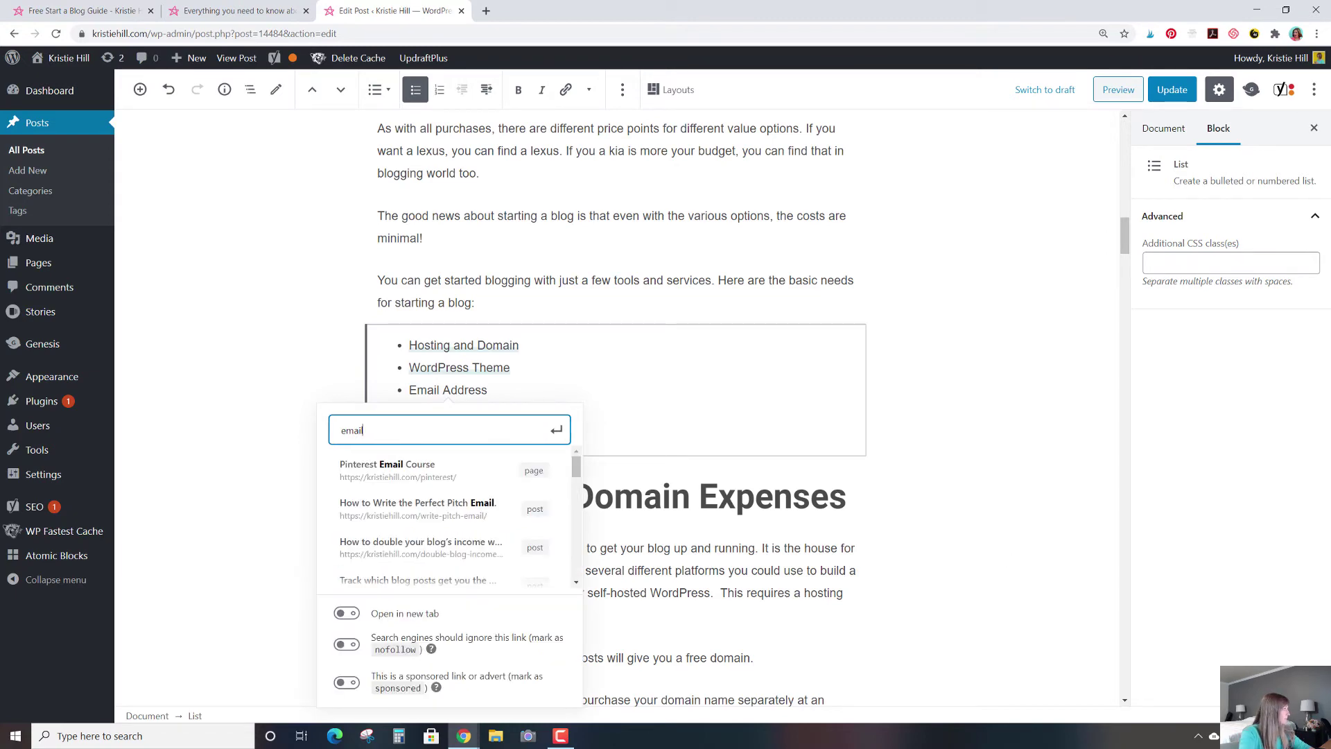
click(543, 277)
scroll(544, 278, down, 1)
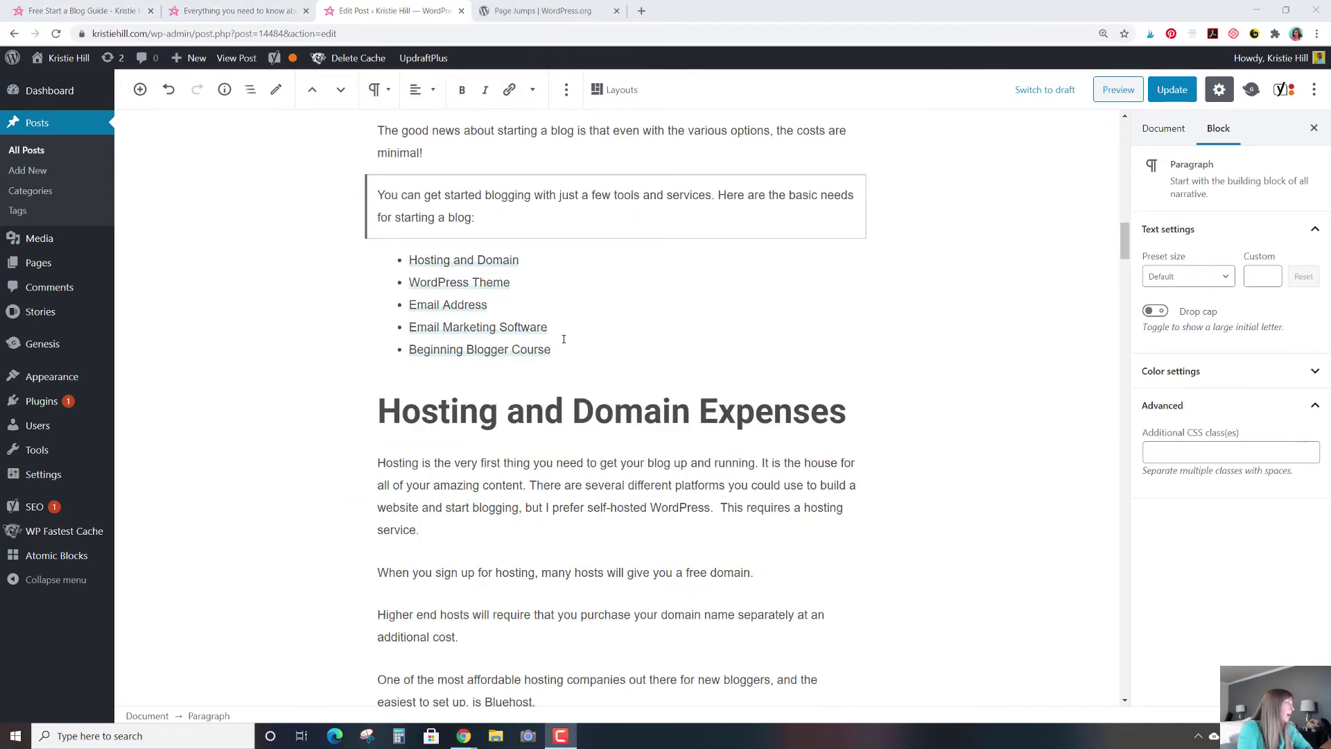
click(1144, 92)
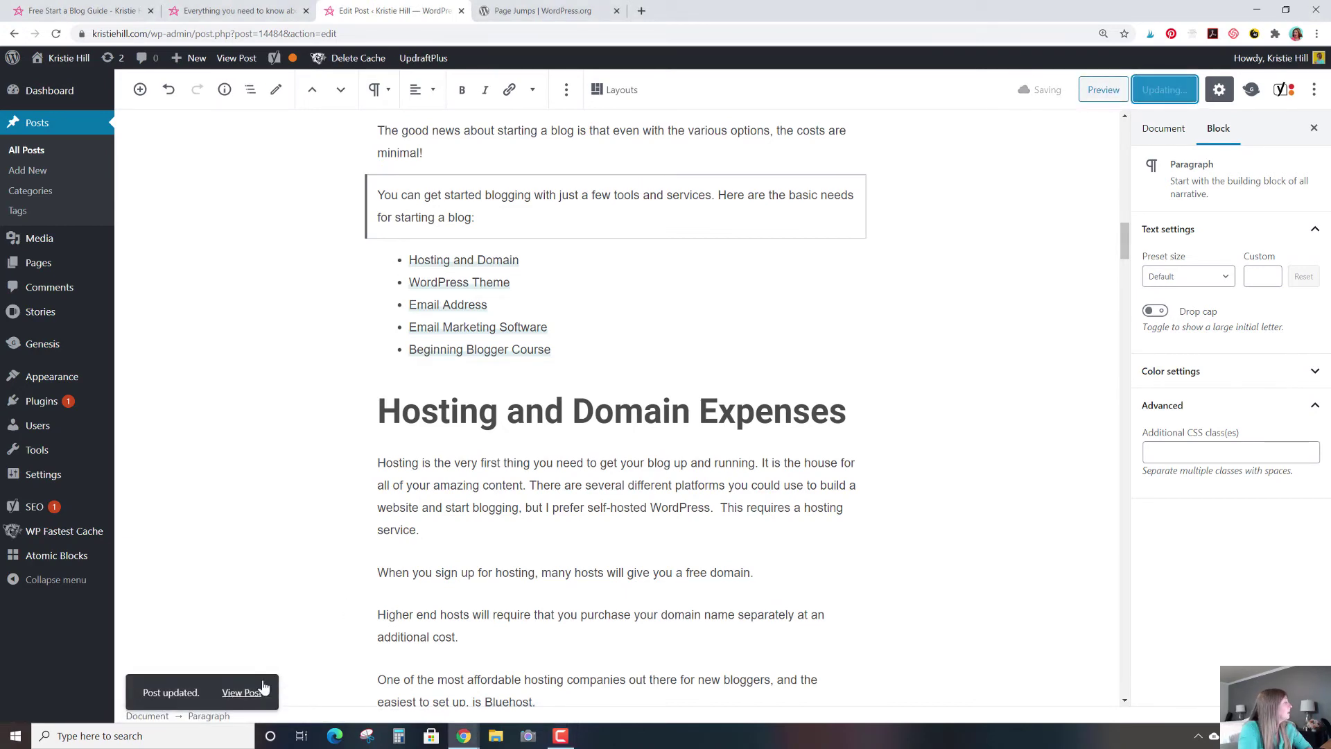
Open the live post, test the Beginning Blogger Course jump link, then go back to the editor
click(262, 687)
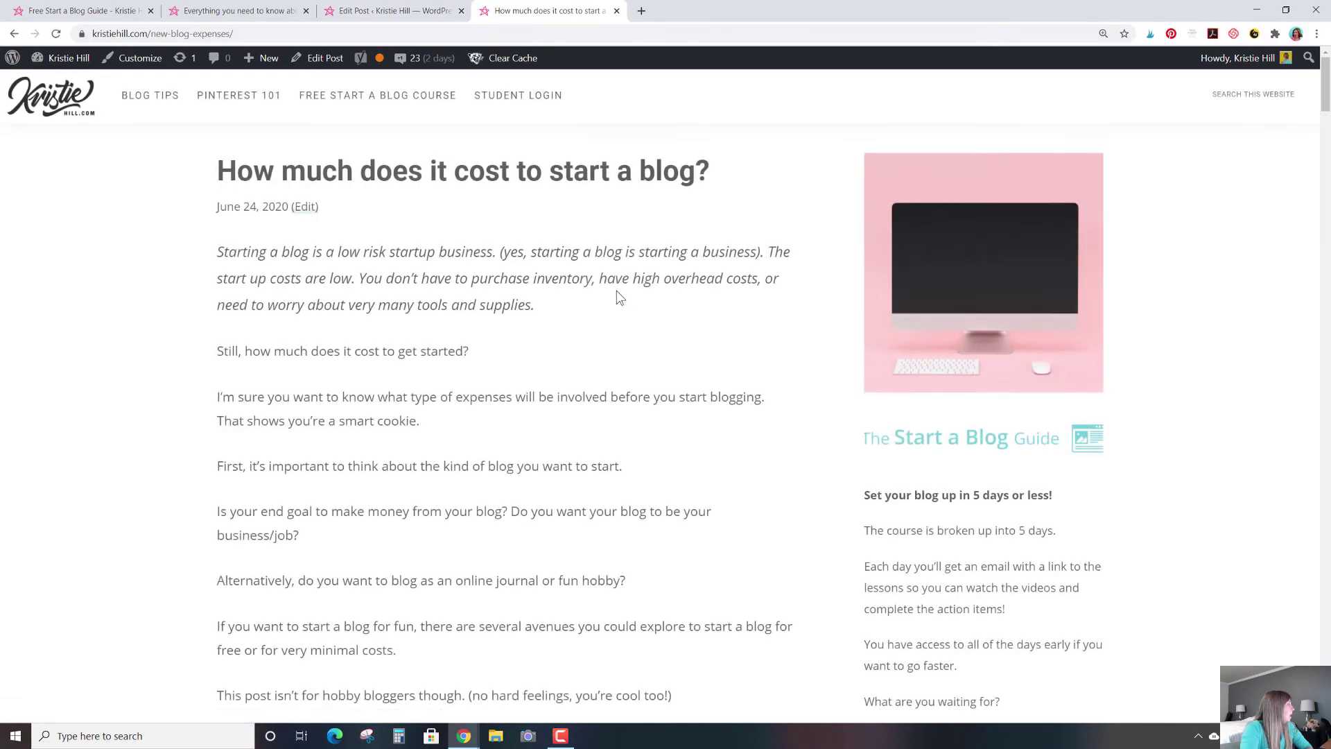
scroll(619, 297, down, 20)
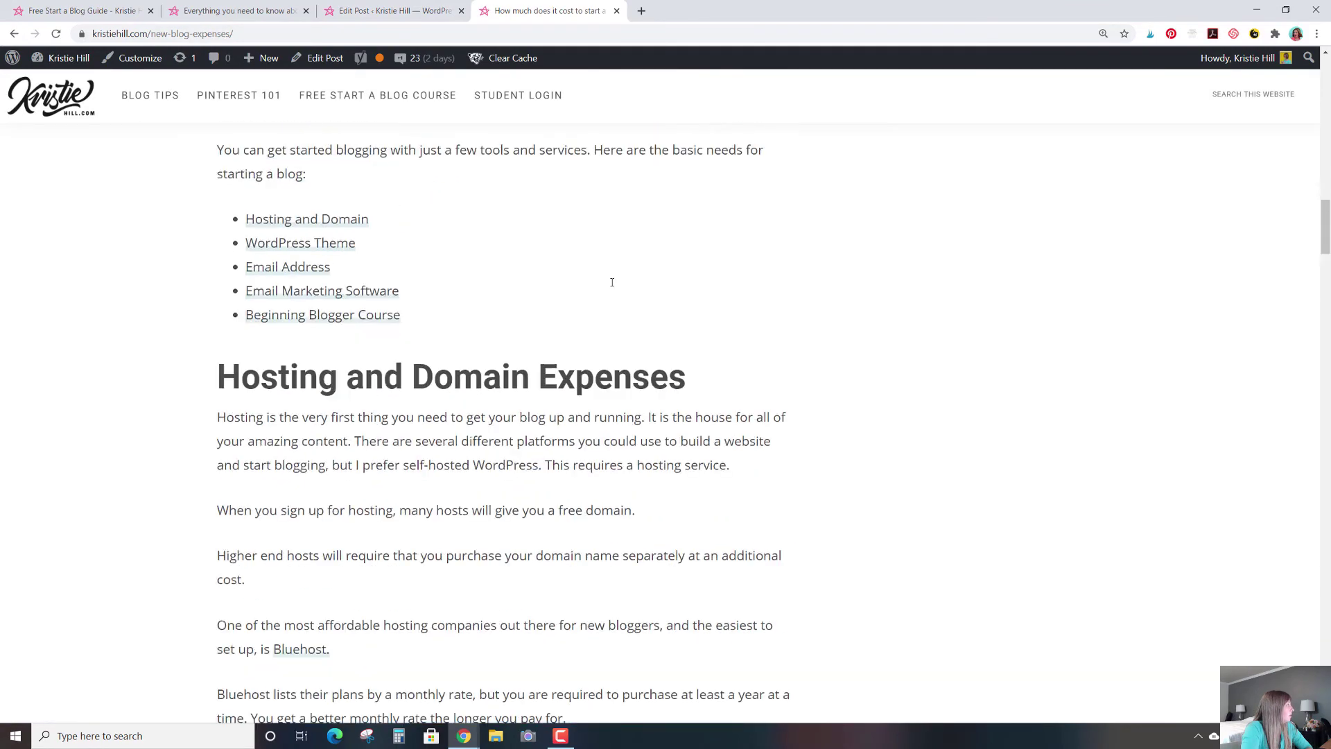
scroll(600, 288, up, 1)
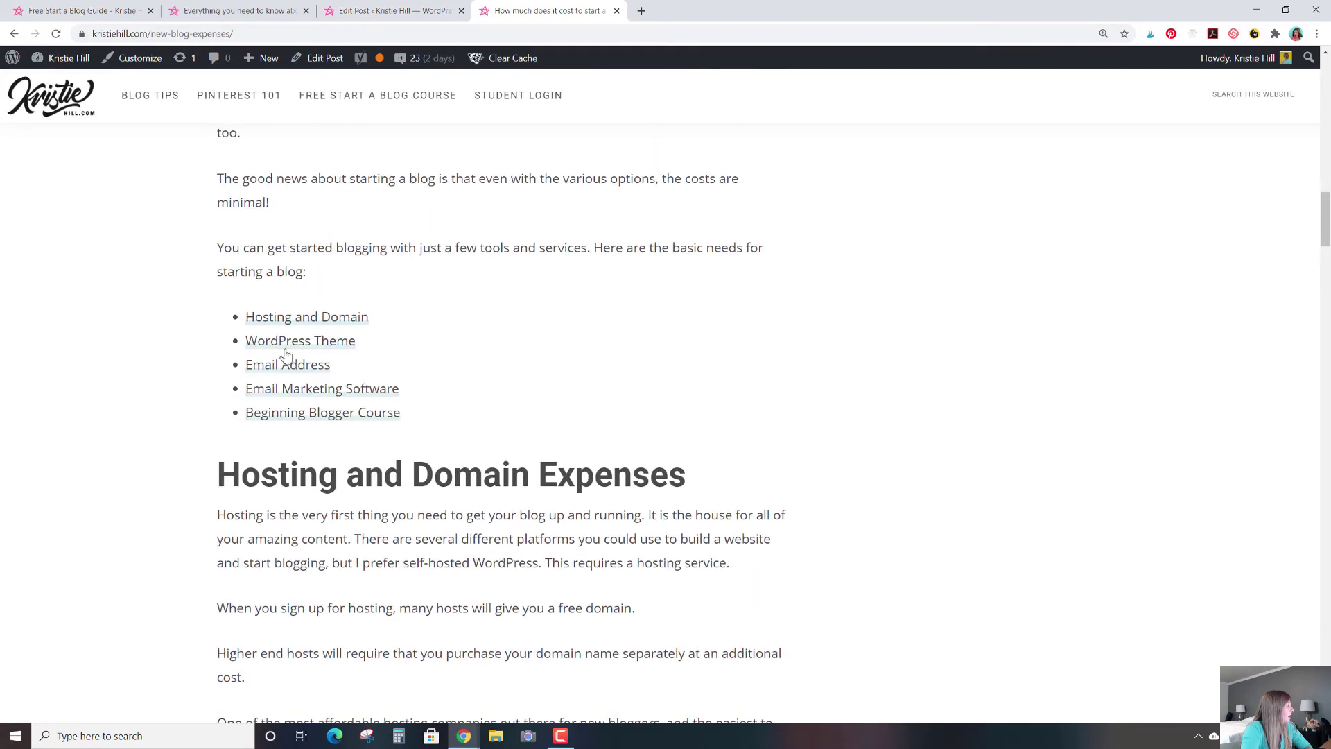
click(284, 413)
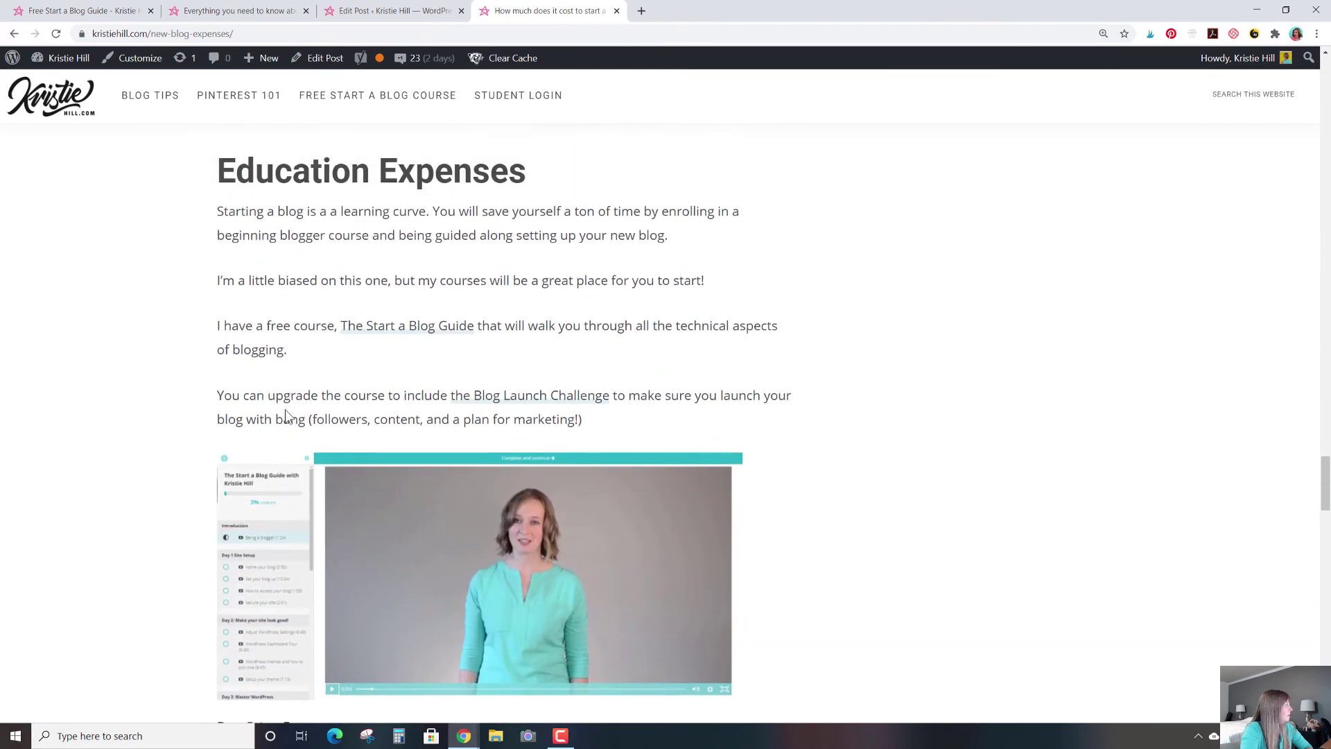
scroll(1258, 527, down, 2)
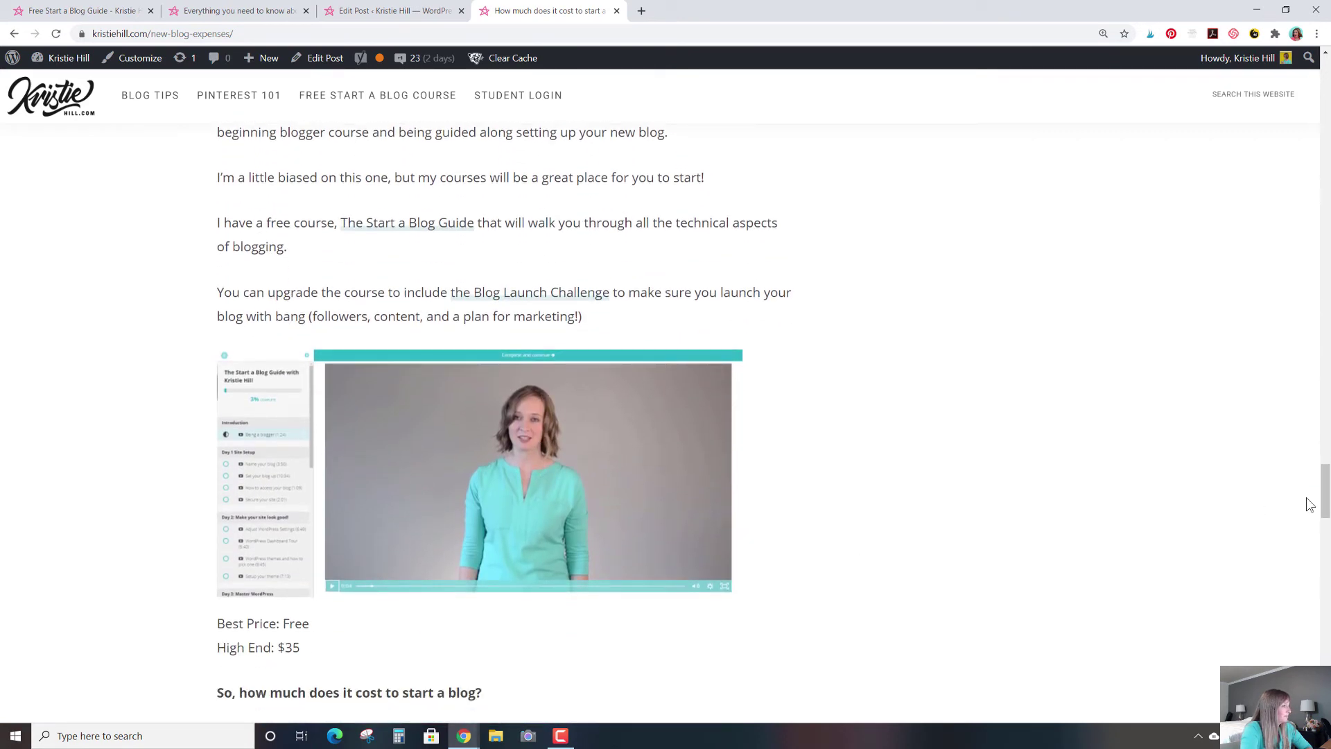
key(ctrl+Page_Up)
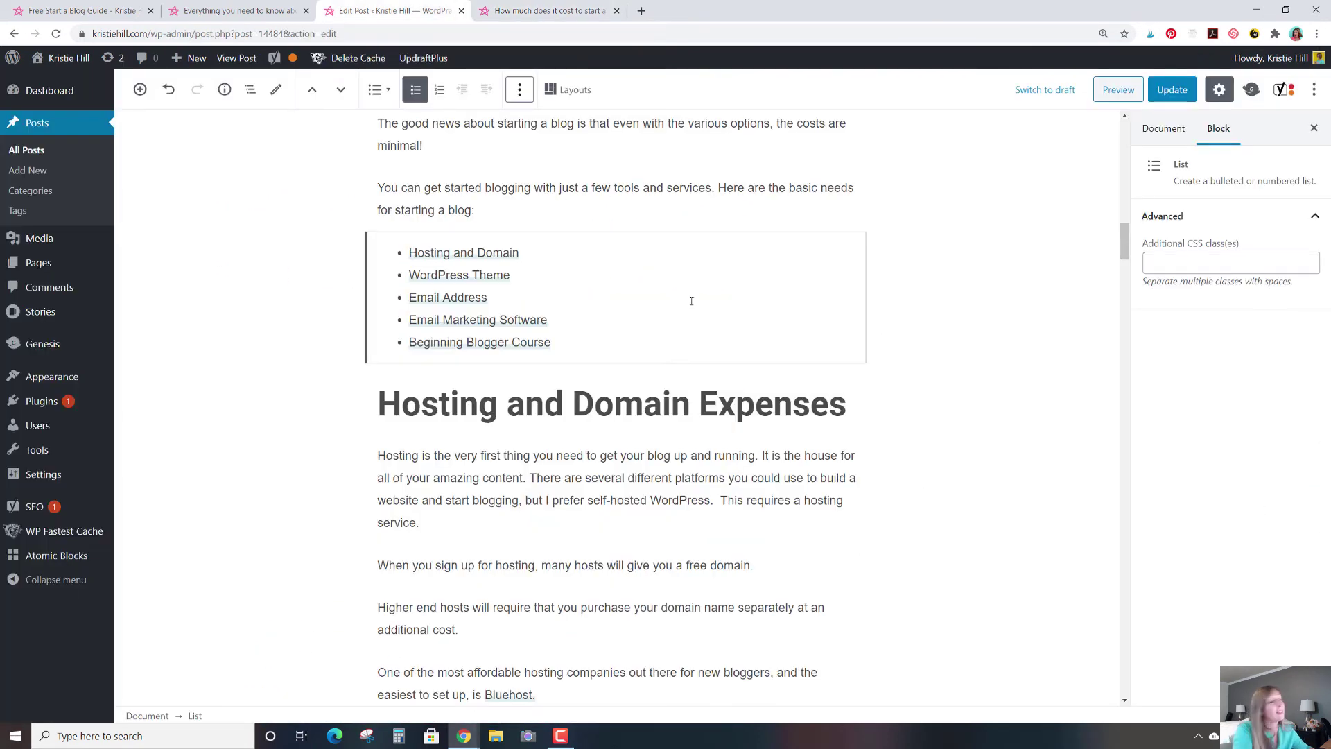
Show the list block as HTML and highlight its href="#hosting" link target
click(520, 97)
click(546, 229)
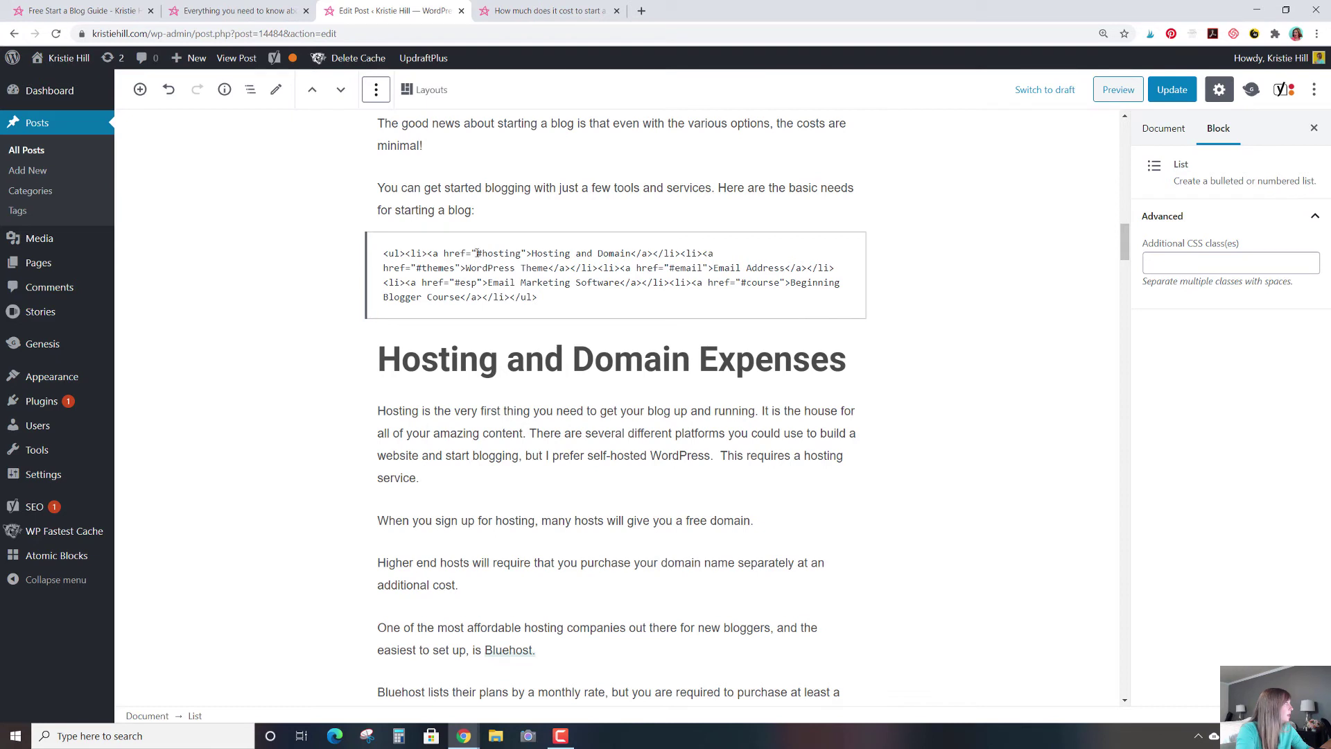
drag(434, 254, 520, 253)
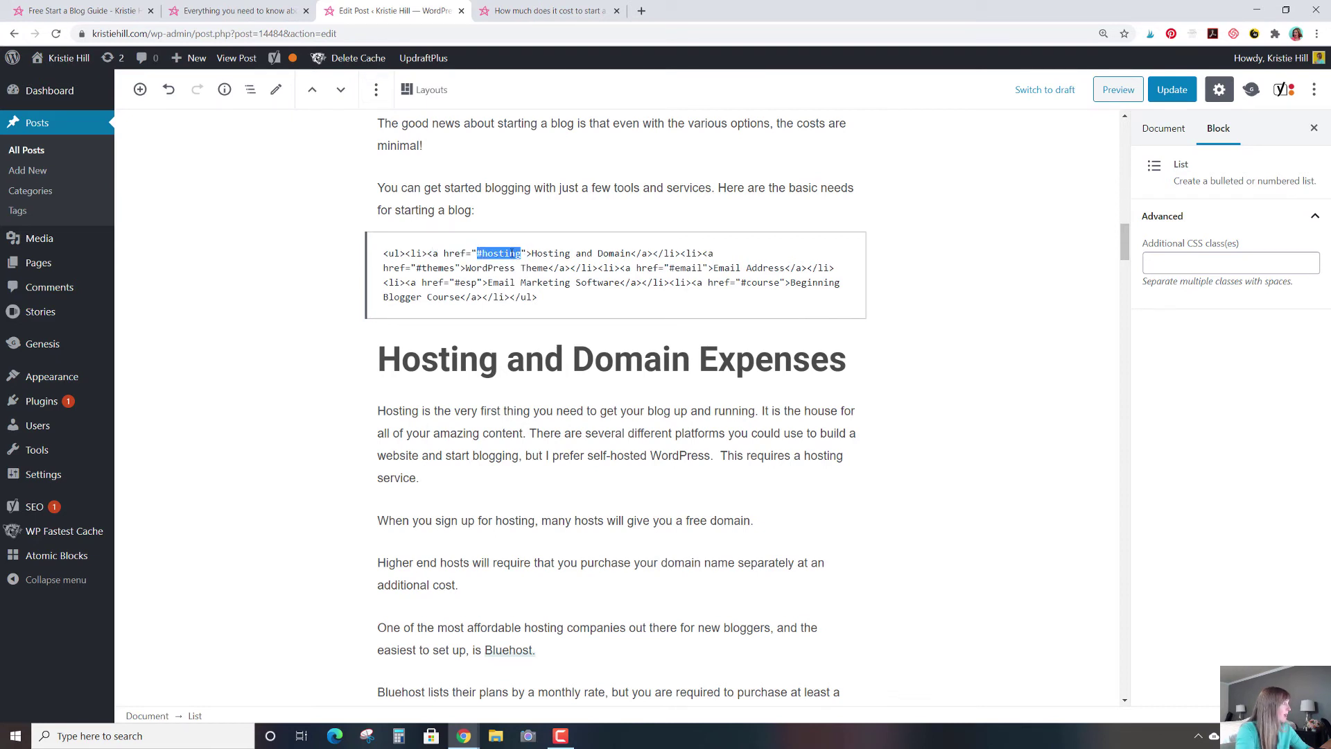
Show the Hosting and Domain Expenses heading as HTML and point to its id="hosting"
triple_click(625, 356)
click(613, 89)
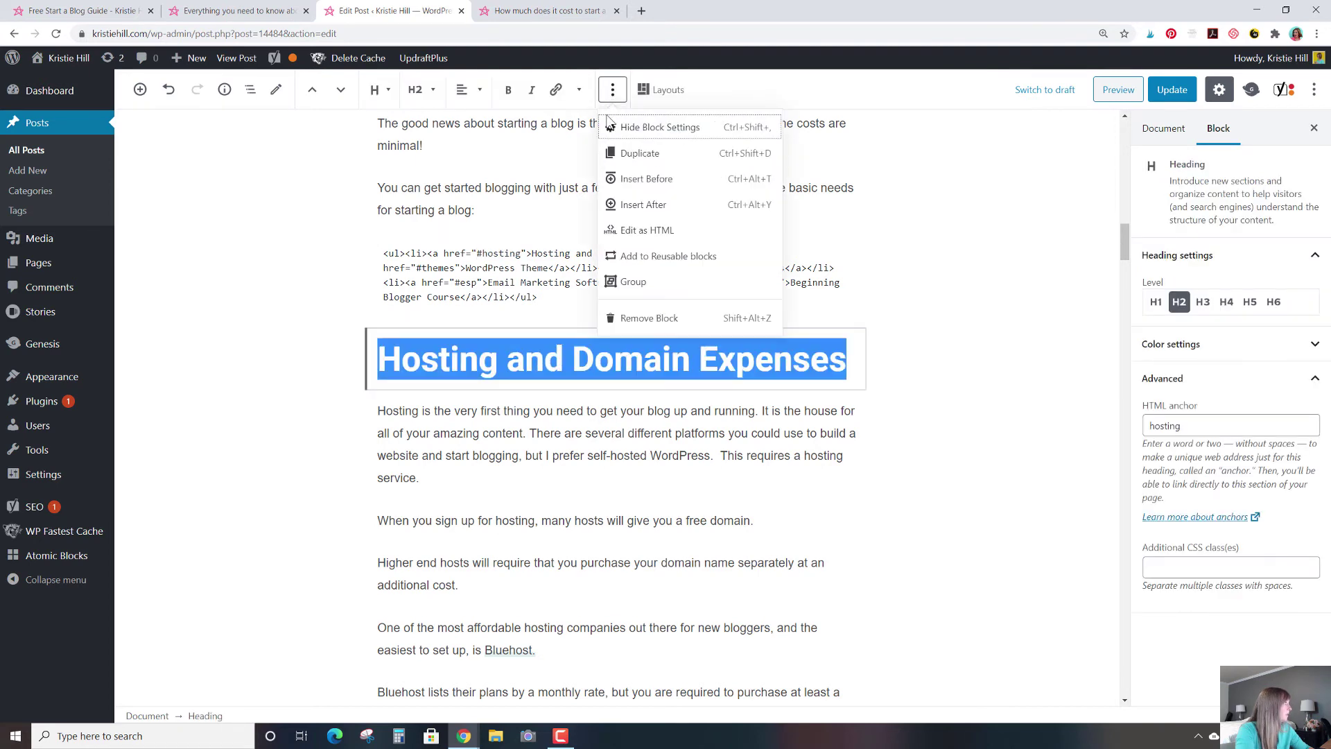
click(636, 229)
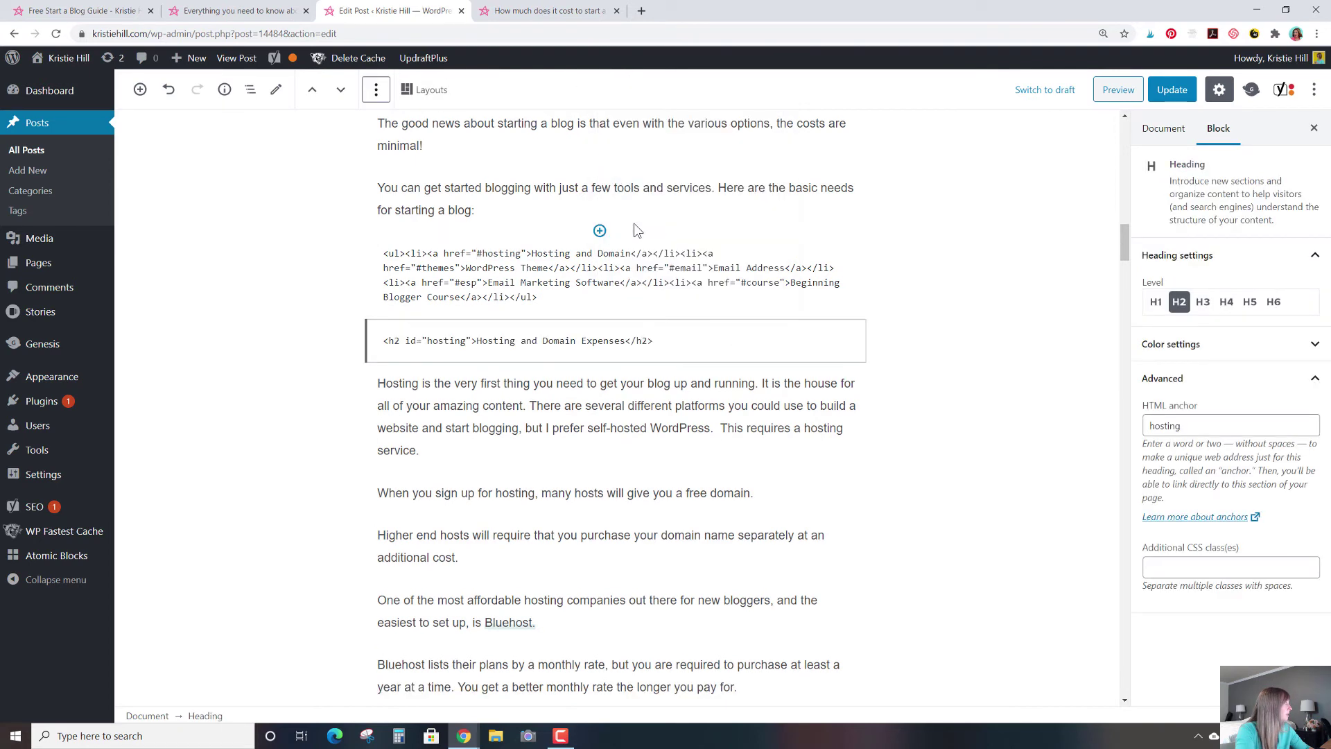
click(406, 341)
Copy the 'Hosting and Domain' jump link address (id="hosting") from the live post into a new tab
drag(406, 340, 471, 340)
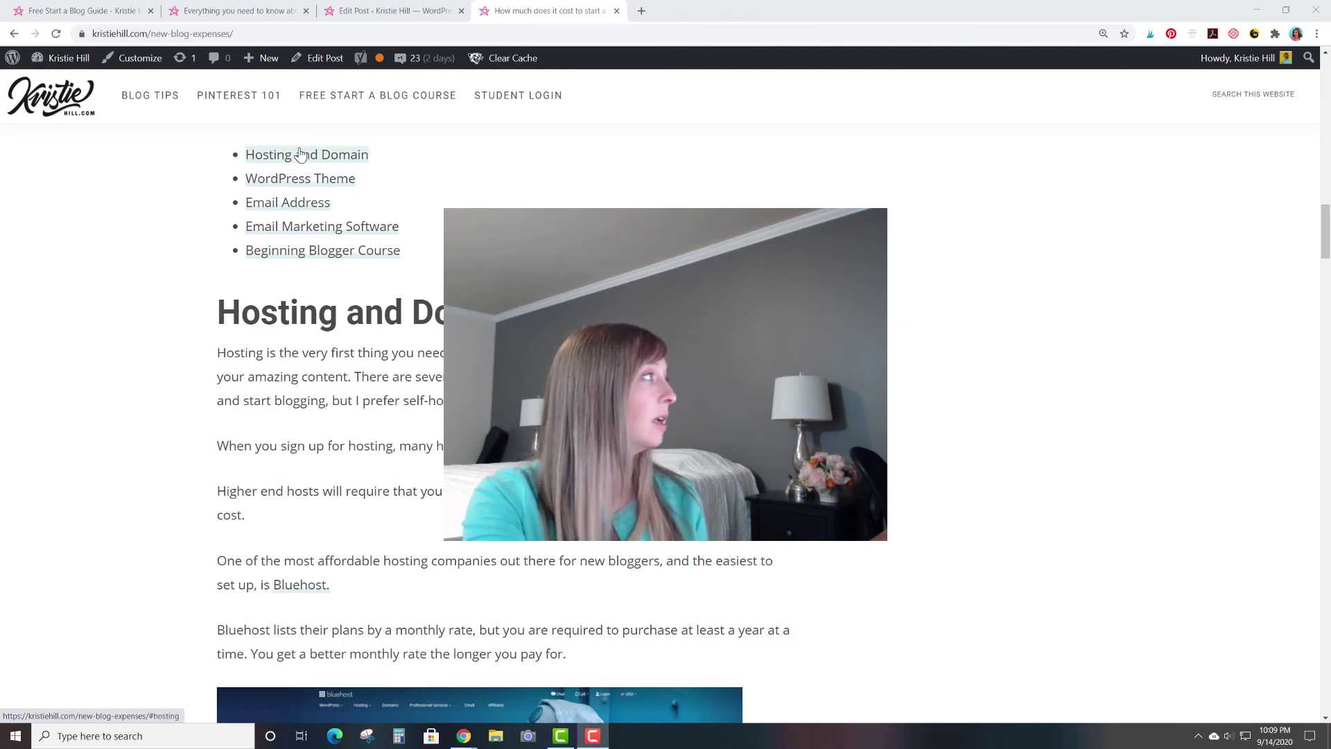
right_click(301, 149)
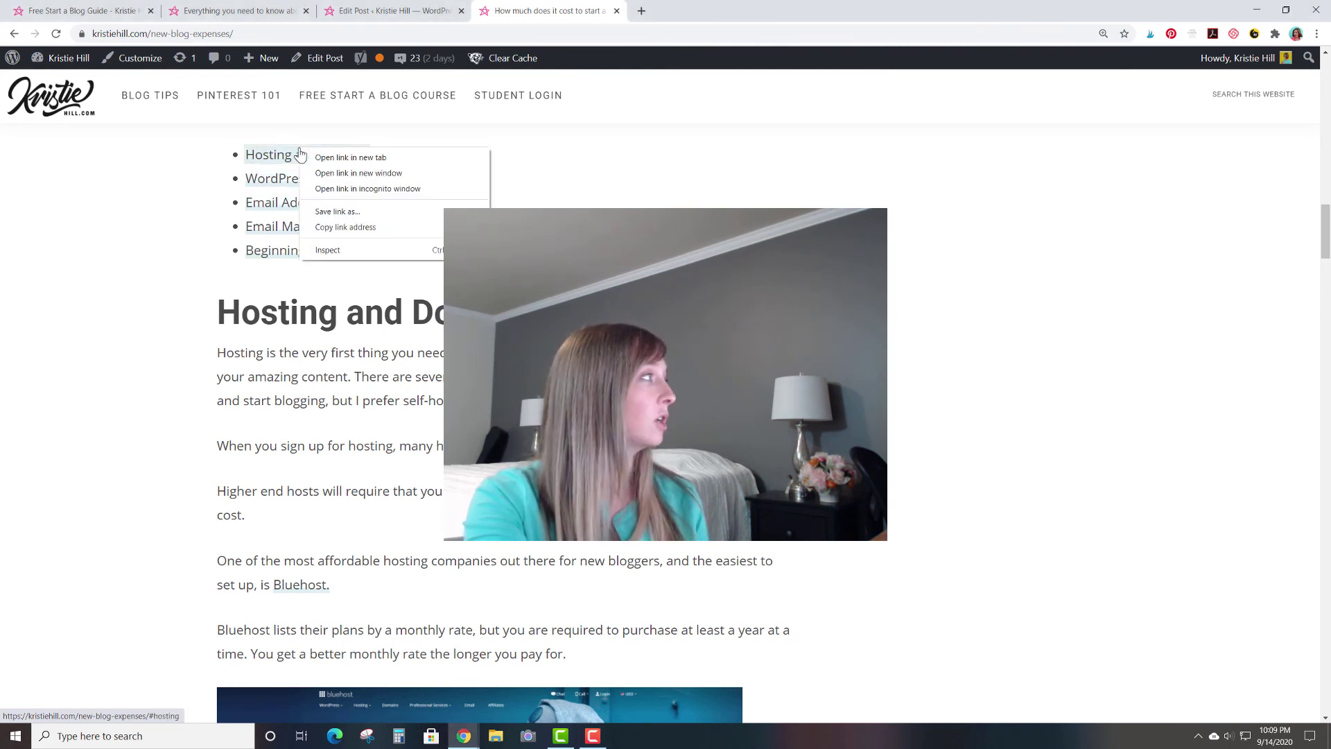
click(327, 227)
click(645, 10)
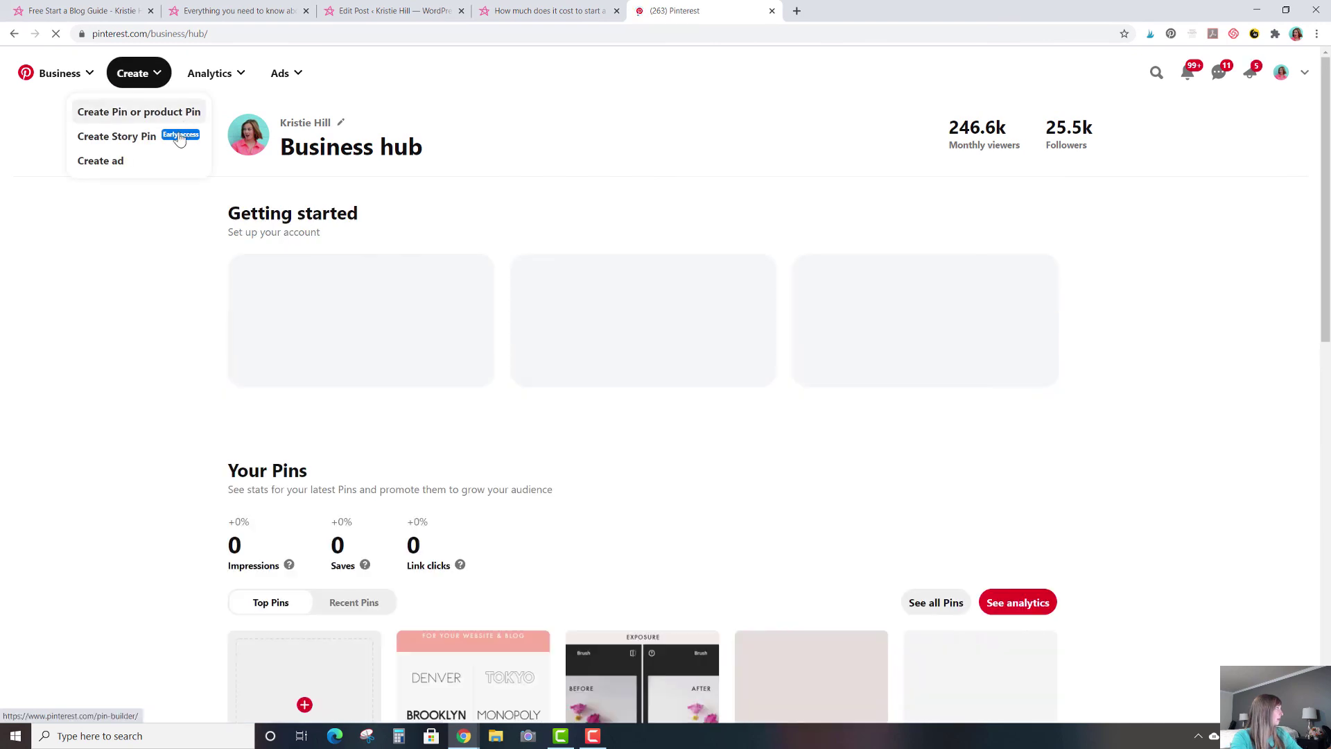
Create a new Pin and paste the post's #hosting jump link URL as its destination link
click(111, 112)
click(690, 456)
key(ctrl+v)
drag(862, 456, 914, 458)
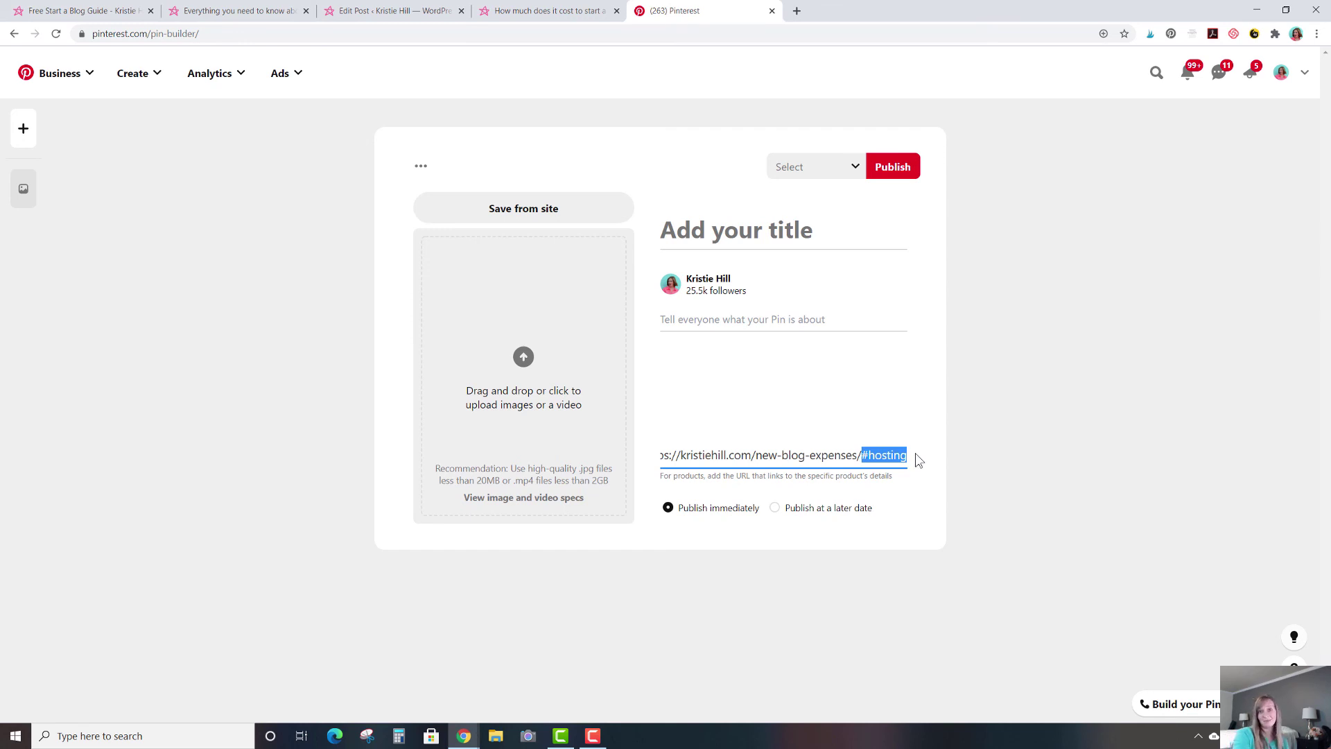